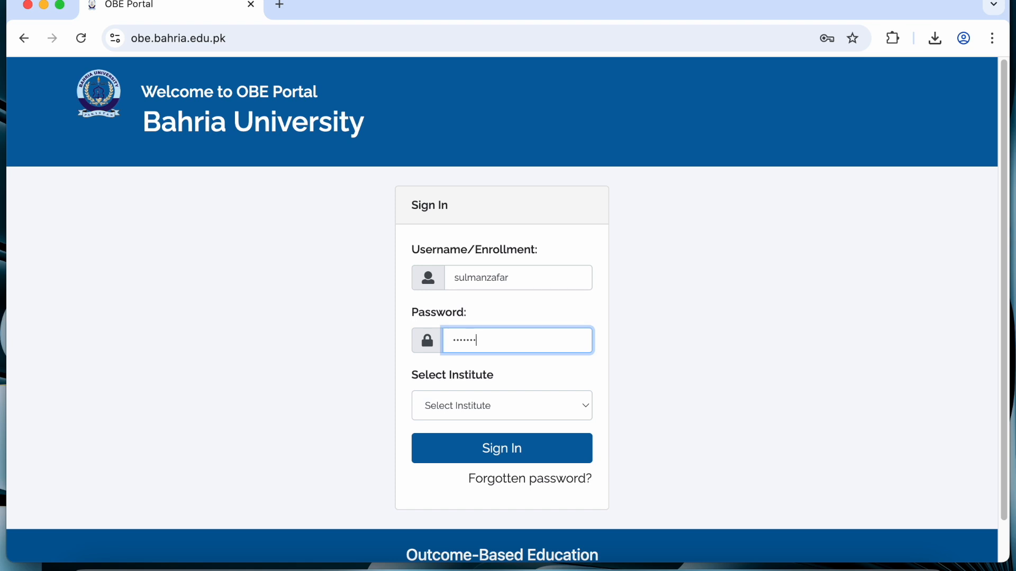
- Sign in to the portal with Bahria University Islamabad H-11 Campus as the institute
left_click(567, 403)
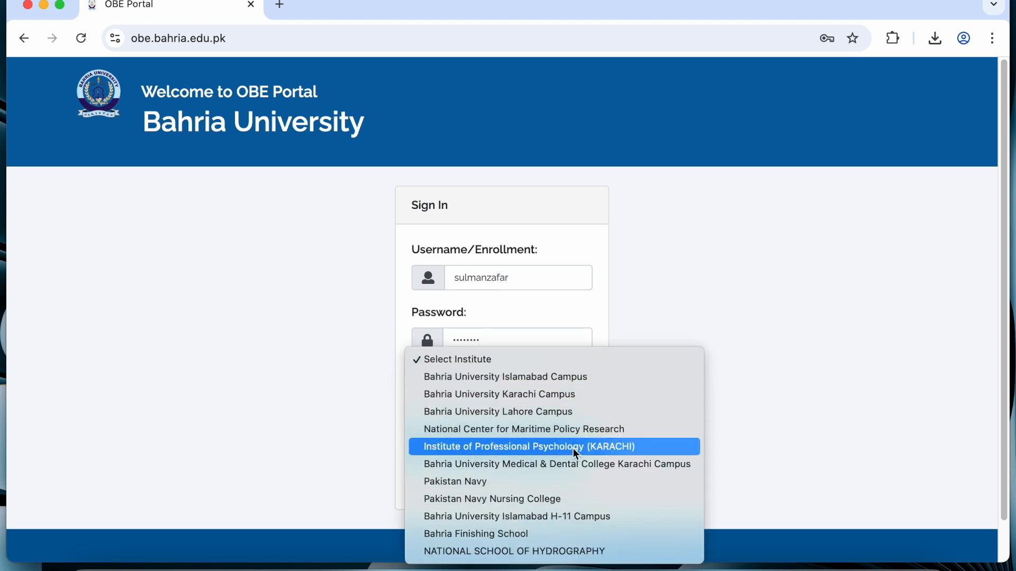
left_click(558, 514)
left_click(530, 450)
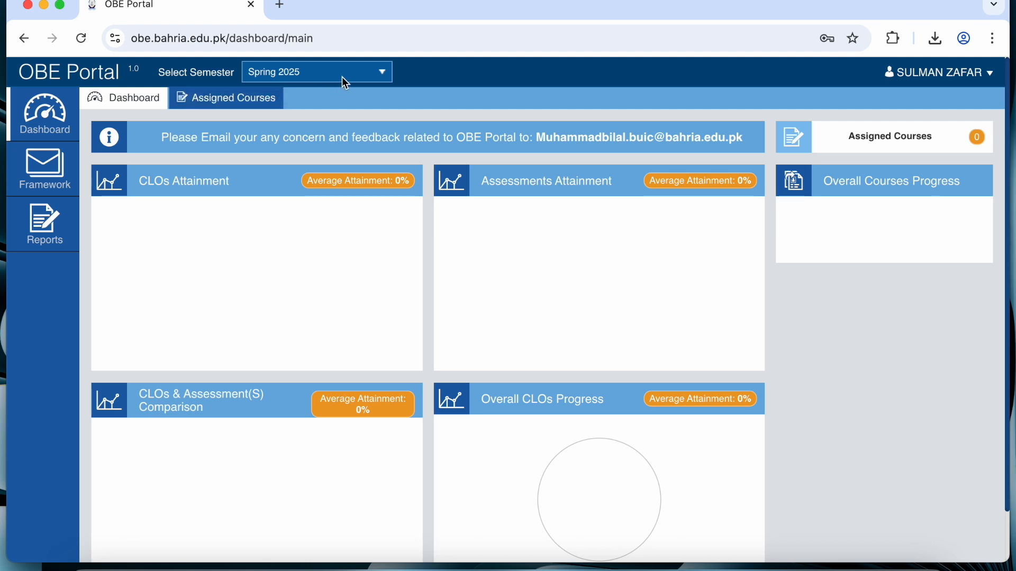
- Choose the Spring 2025 semester and open the list of assigned courses
left_click(357, 79)
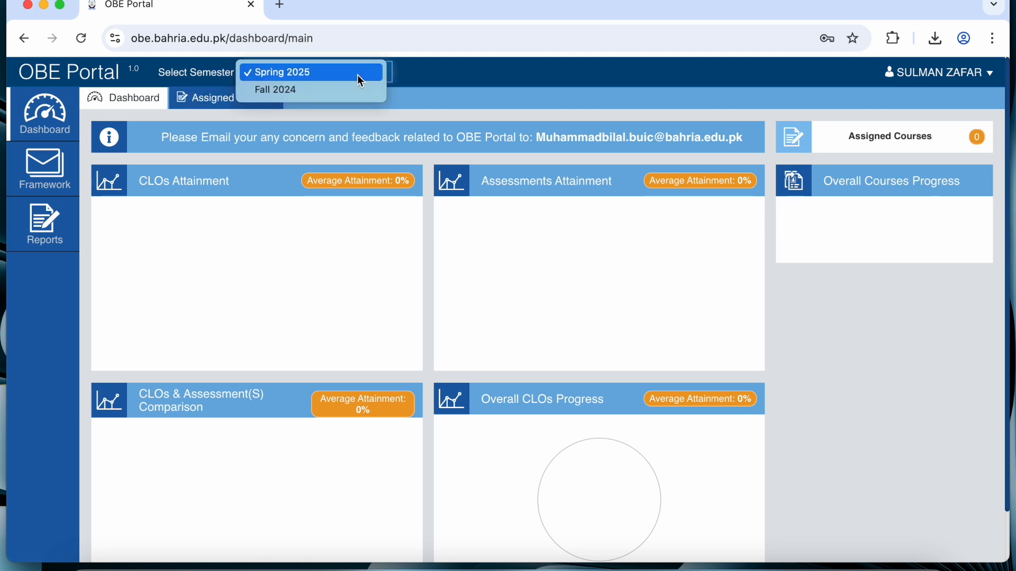
left_click(324, 77)
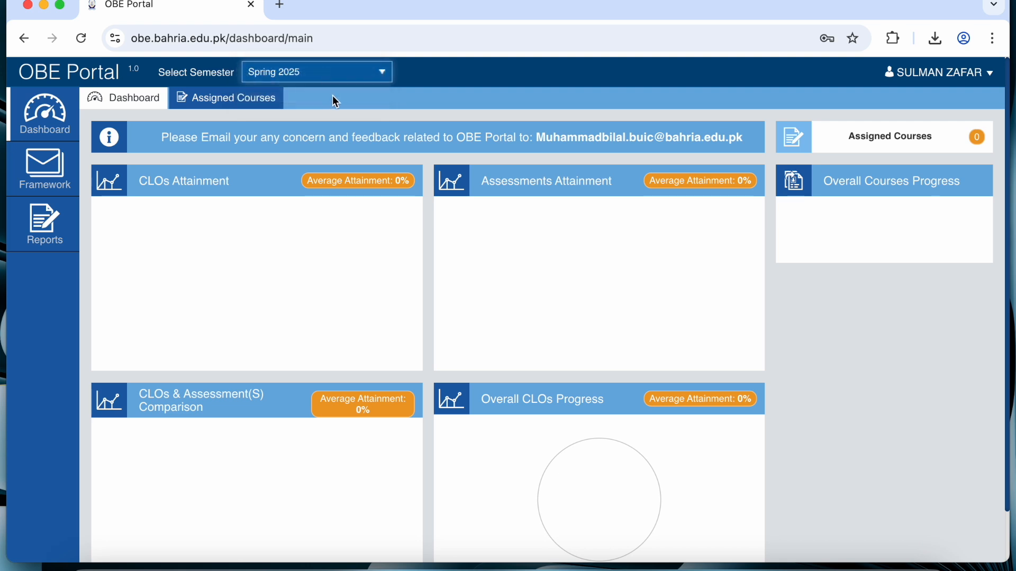
left_click(251, 105)
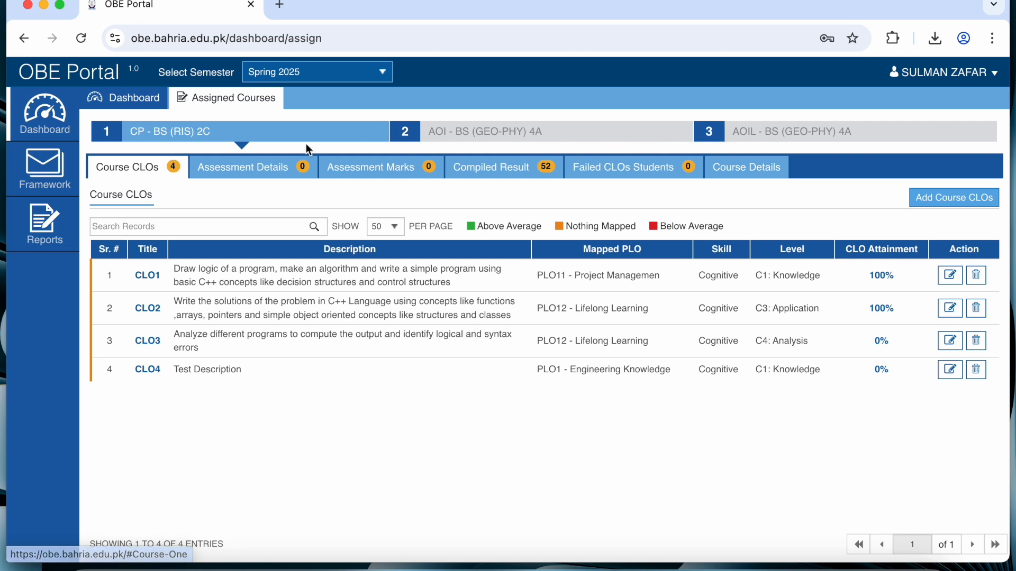
- Look through the assigned courses and open AOI - BS (GEO-PHY) 4A
left_click(482, 137)
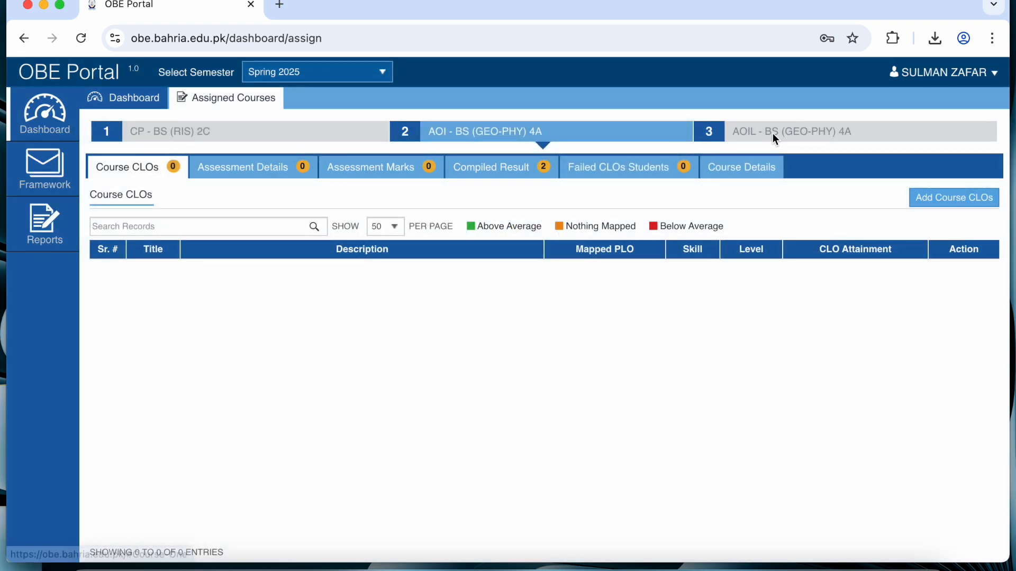
left_click(773, 134)
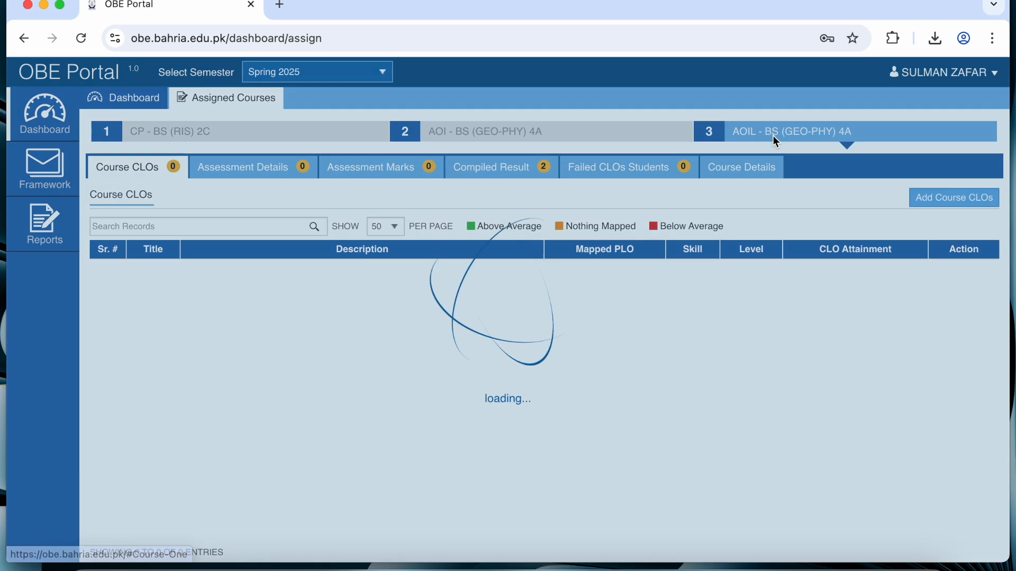
left_click(471, 132)
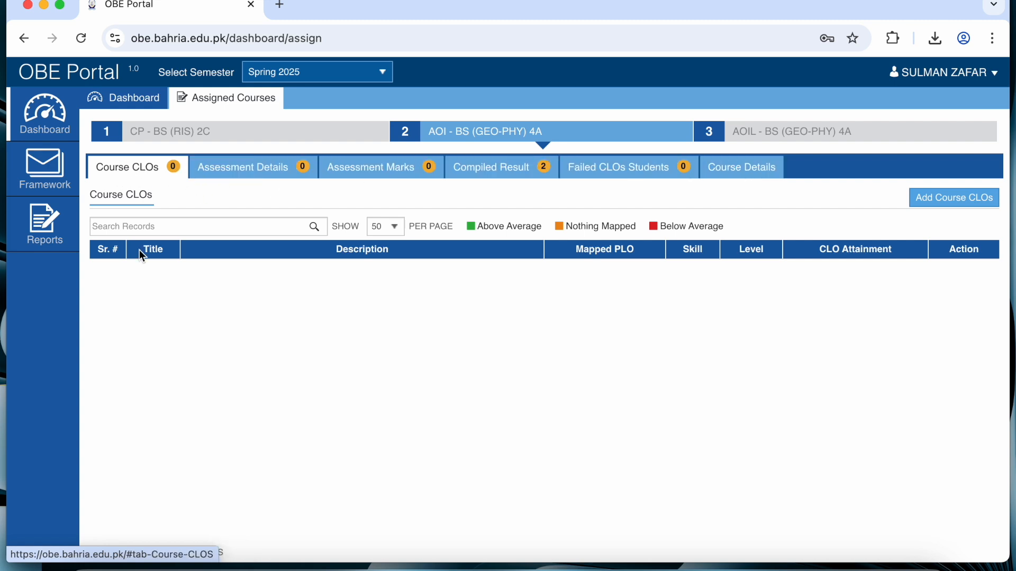
- Add a first course CLO described as "Test Description", mapped to PLO 1 with Cognitive skill and level C1: Knowledge
left_click(956, 203)
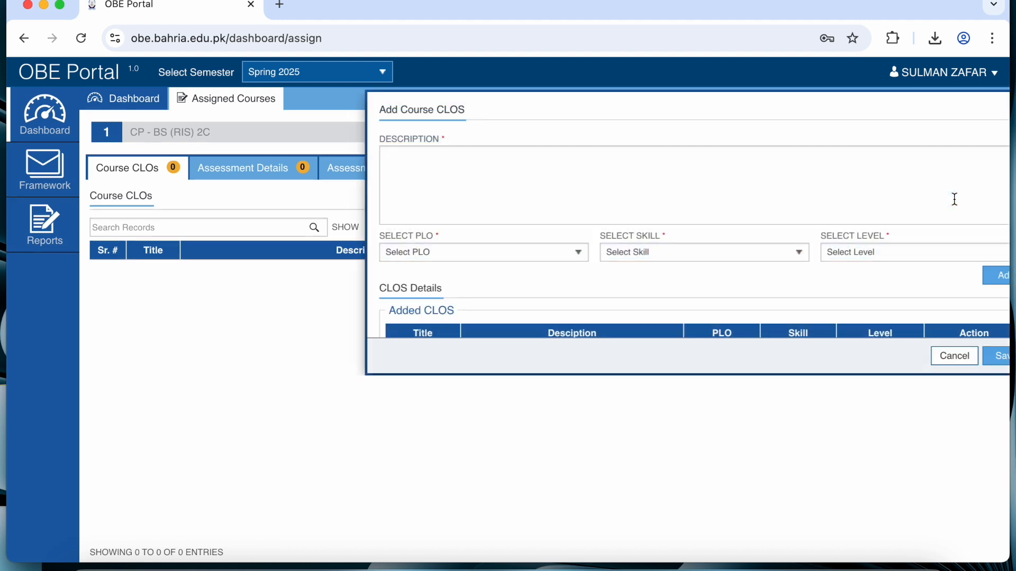
left_click(480, 201)
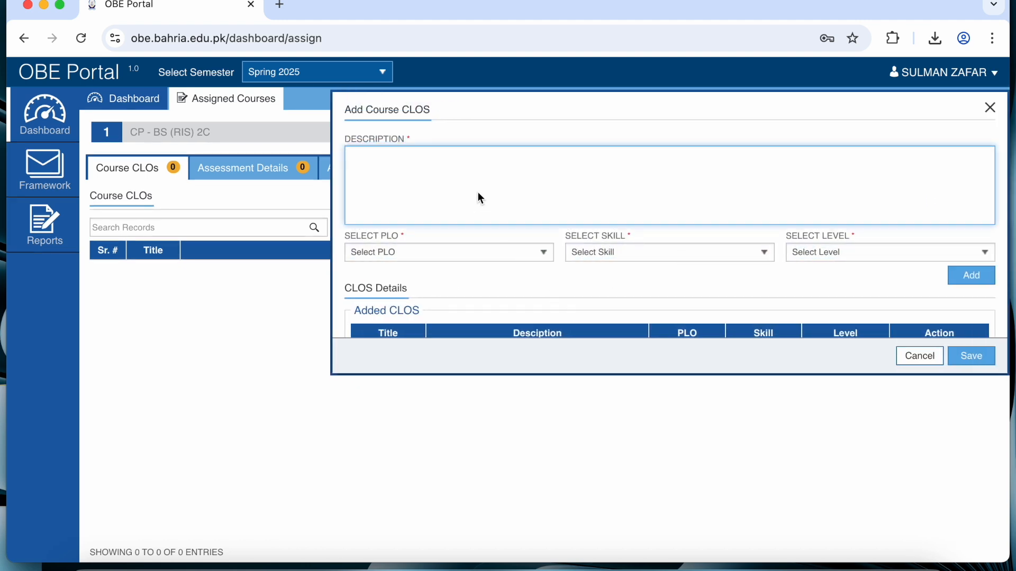
type("Test Description")
double_click(373, 154)
left_click(442, 254)
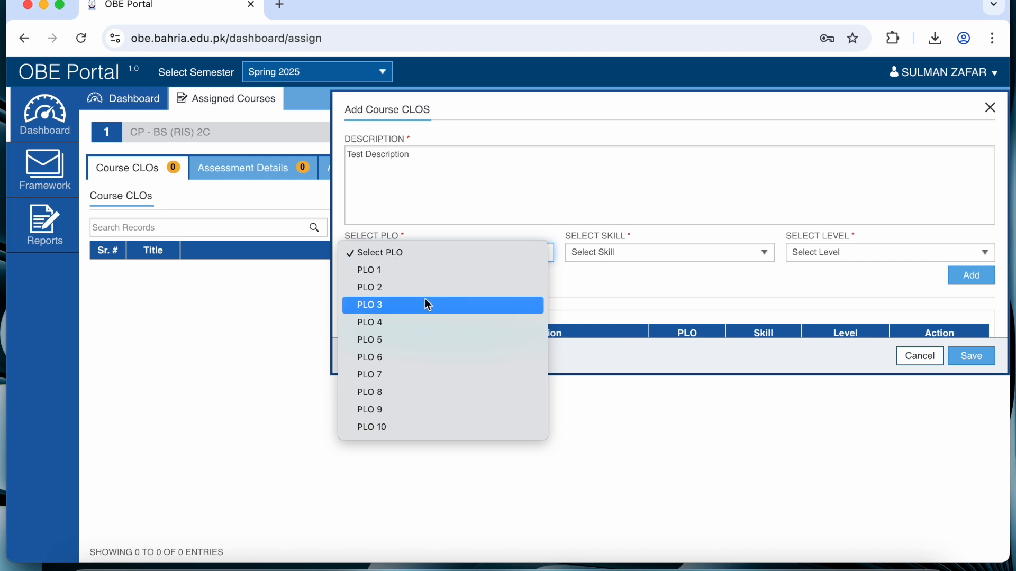
left_click(441, 270)
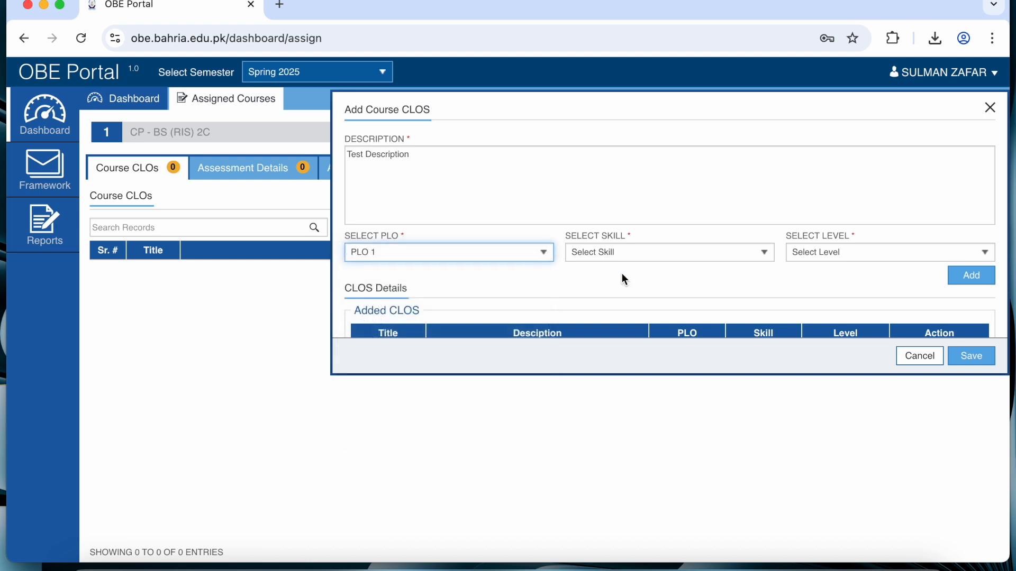
left_click(687, 253)
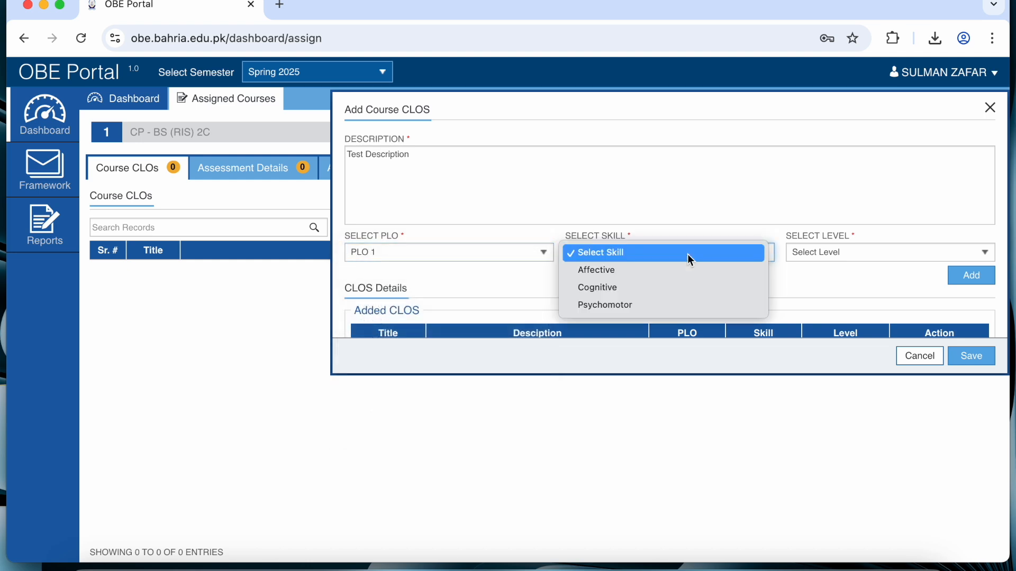
left_click(646, 293)
left_click(854, 252)
left_click(837, 272)
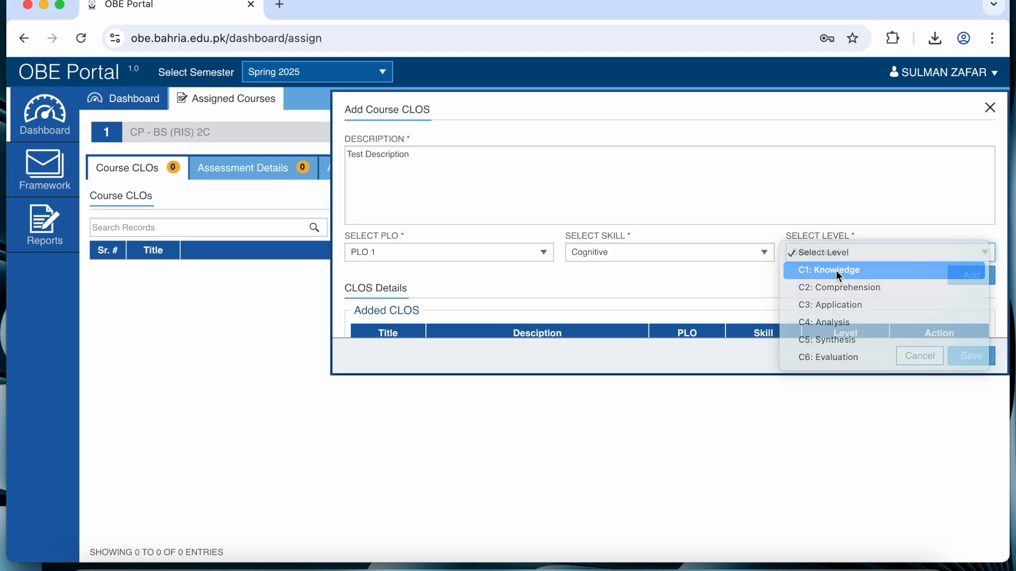
left_click(961, 284)
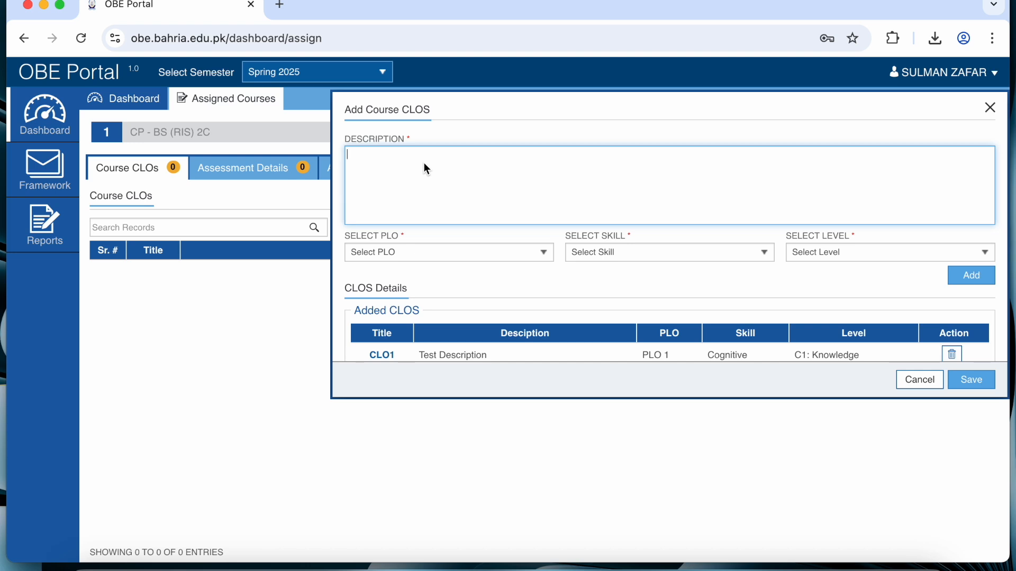
- Add a second CLO described as "Test Description", mapped to PLO 2 with Cognitive skill and level C2: Comprehension
type("Test Description")
left_click(495, 261)
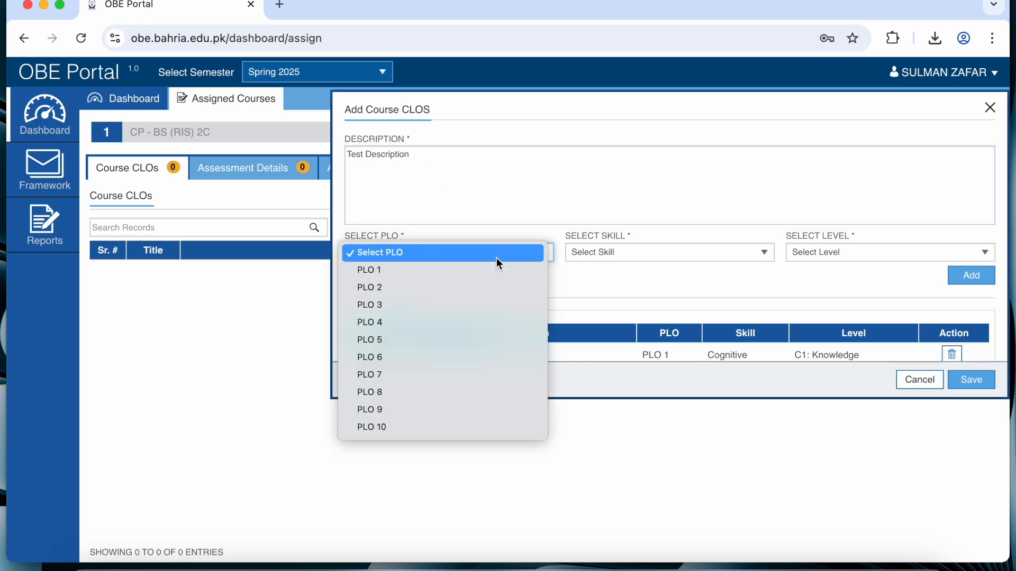
left_click(442, 287)
left_click(669, 264)
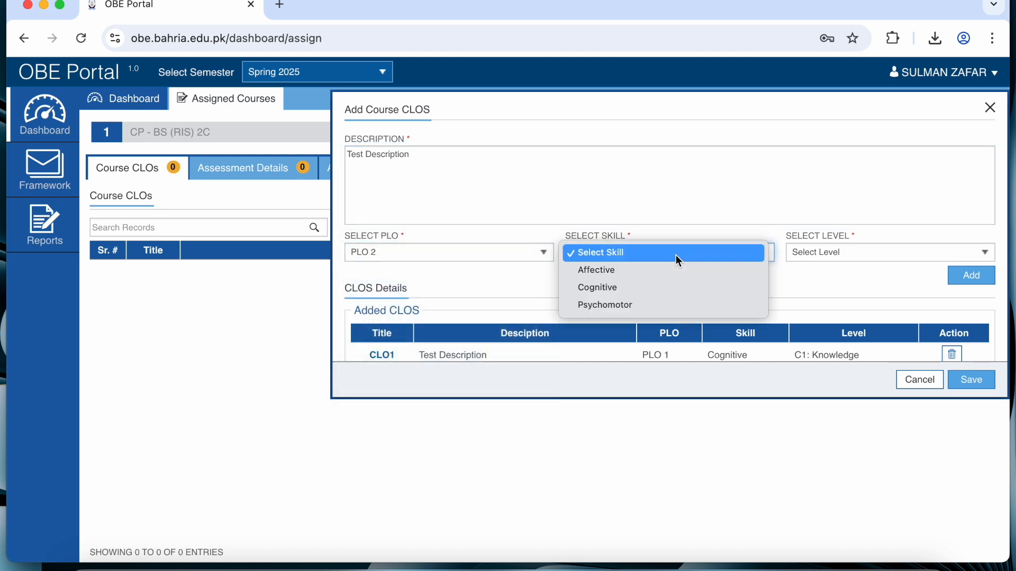
left_click(640, 290)
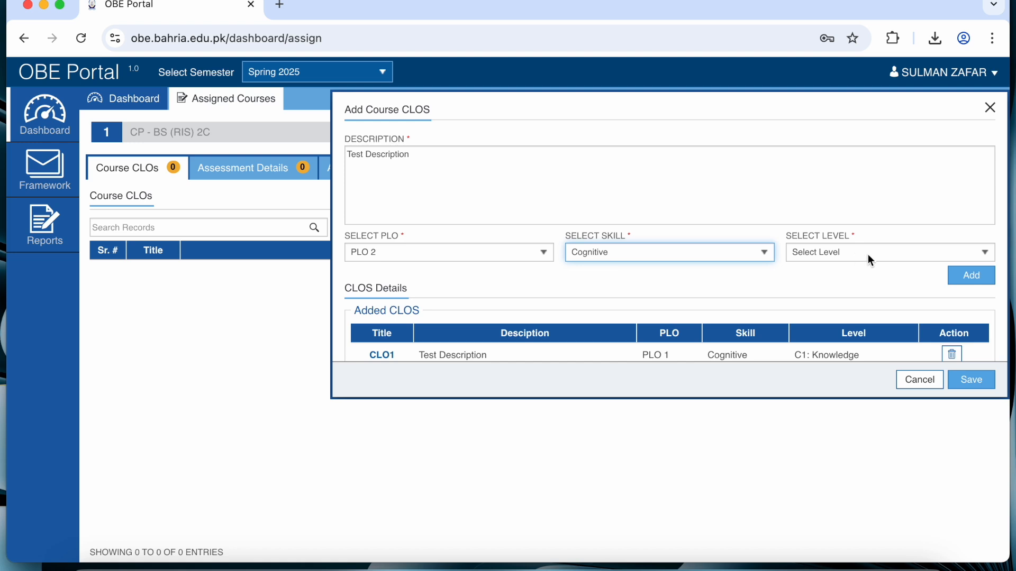
left_click(896, 253)
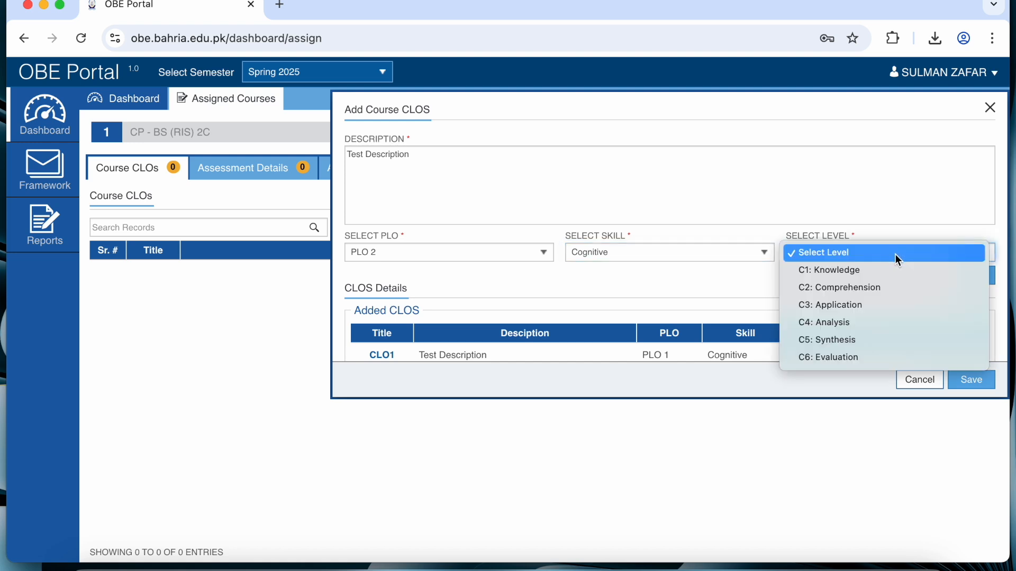
left_click(840, 289)
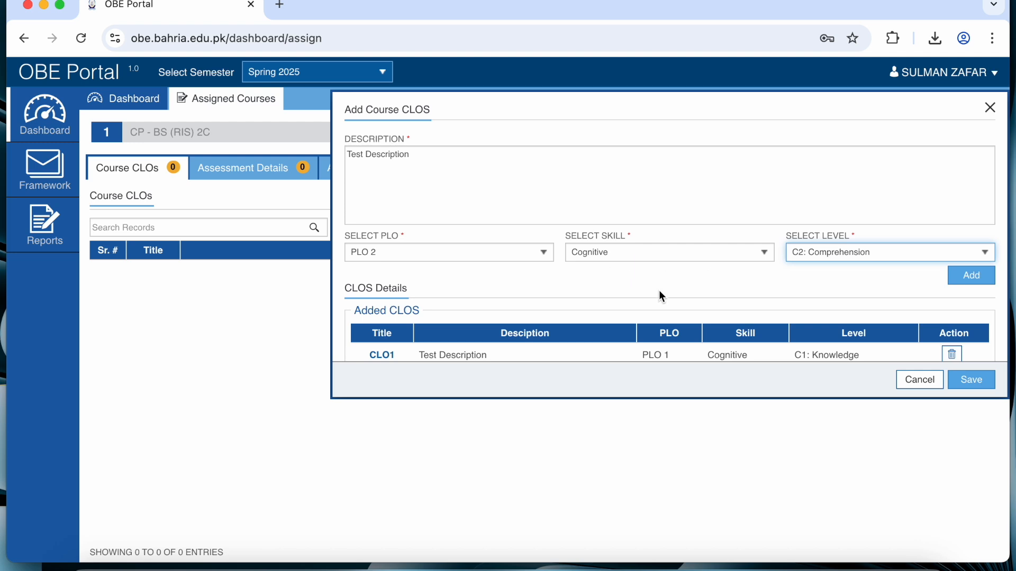
left_click(958, 276)
- Add a third CLO, "Test Description", with PLO 3, Cognitive skill and level C3: Application, and save all the course CLOs
left_click(517, 194)
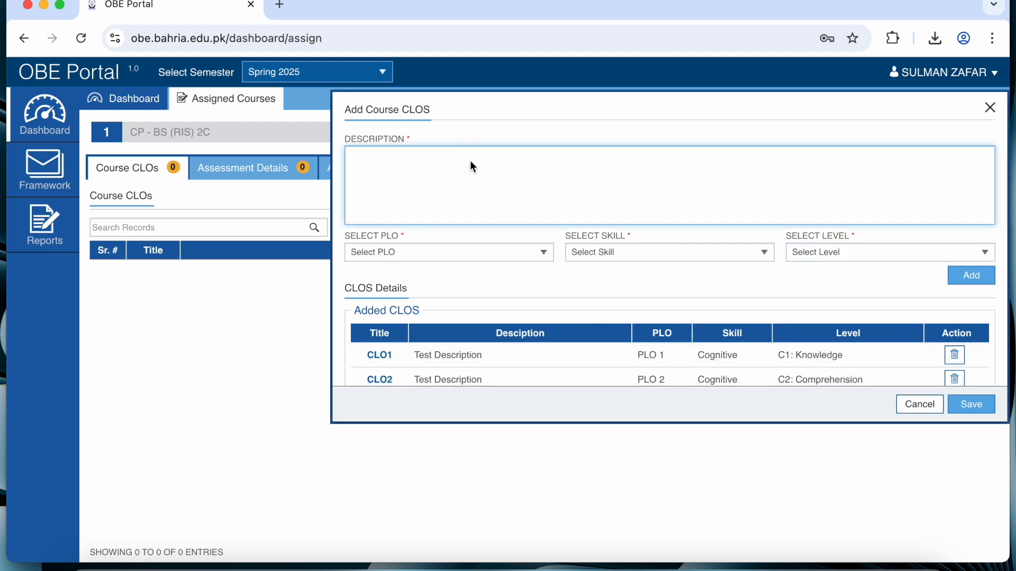
type("Test Description")
left_click(497, 252)
left_click(464, 304)
left_click(671, 253)
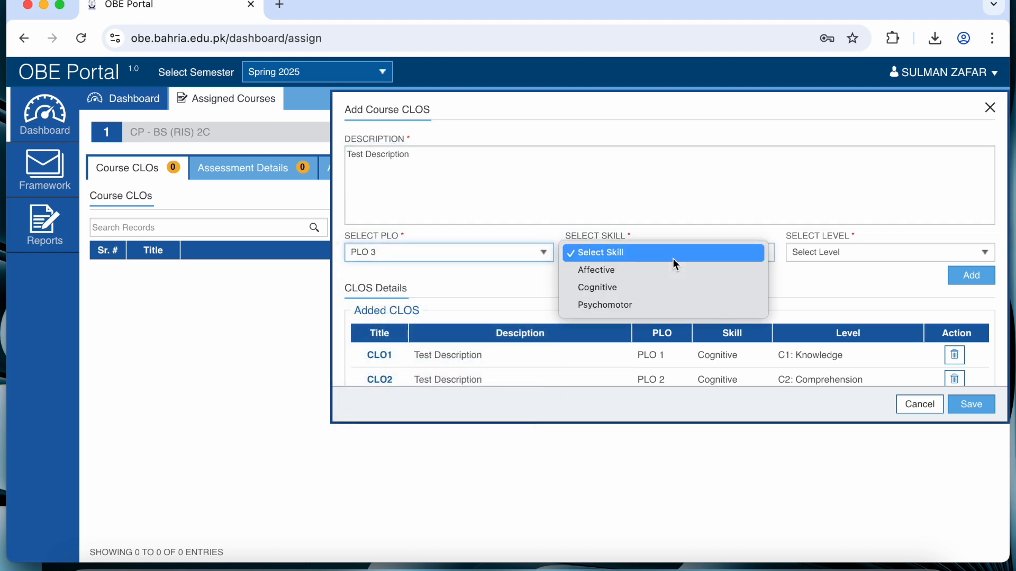
left_click(639, 288)
left_click(851, 253)
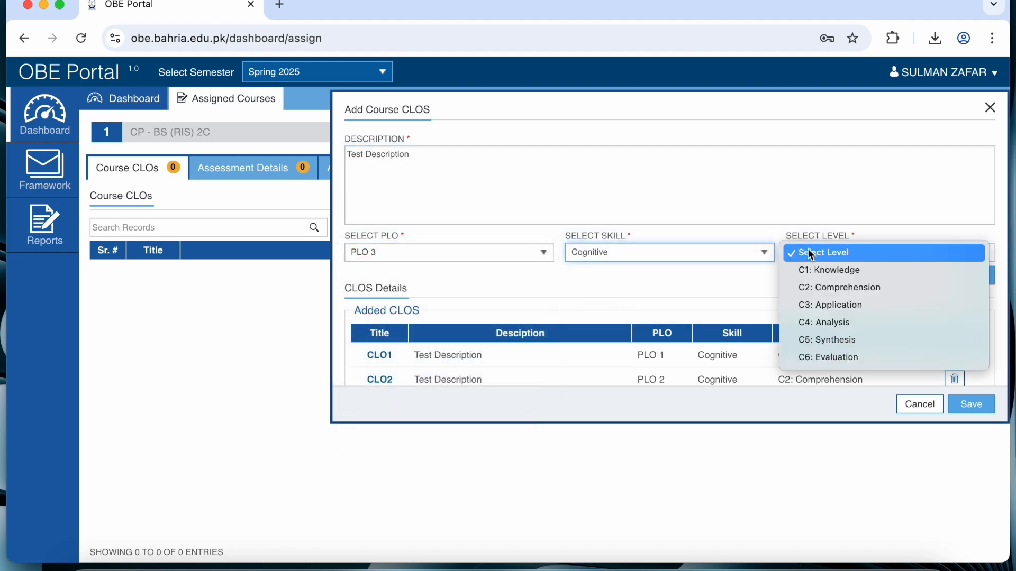
left_click(827, 309)
left_click(979, 277)
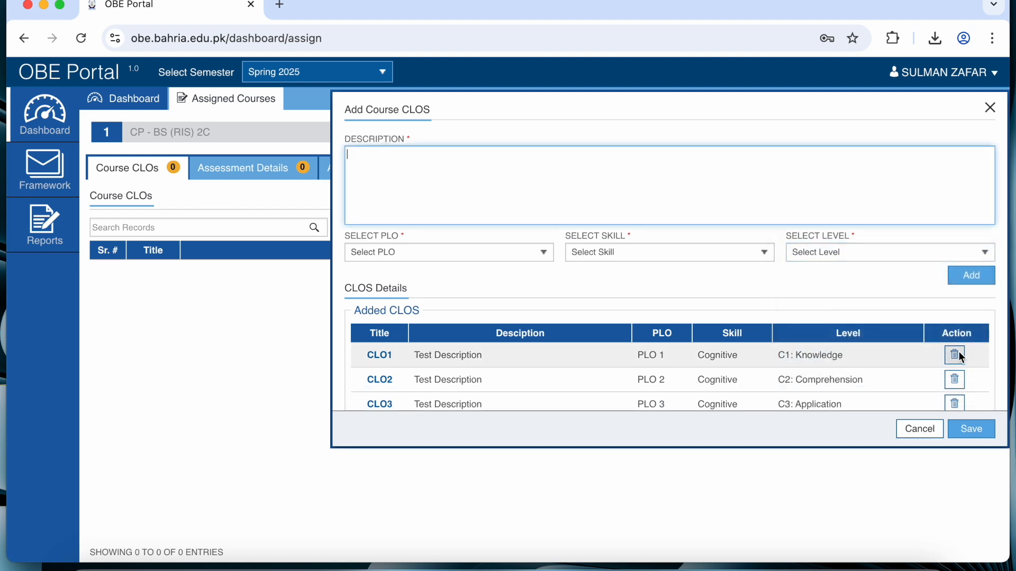
left_click(974, 427)
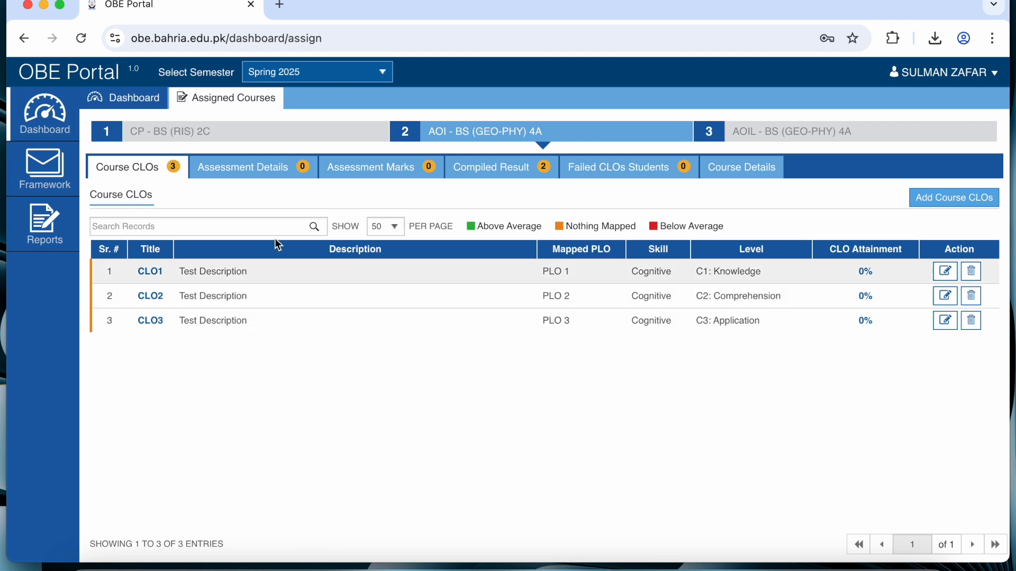
left_click(254, 176)
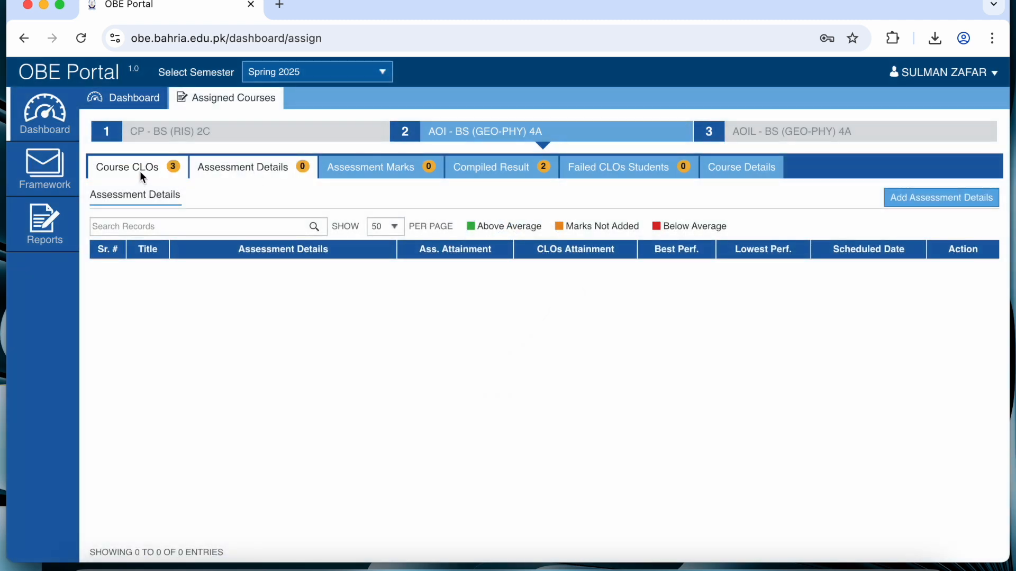
left_click(140, 172)
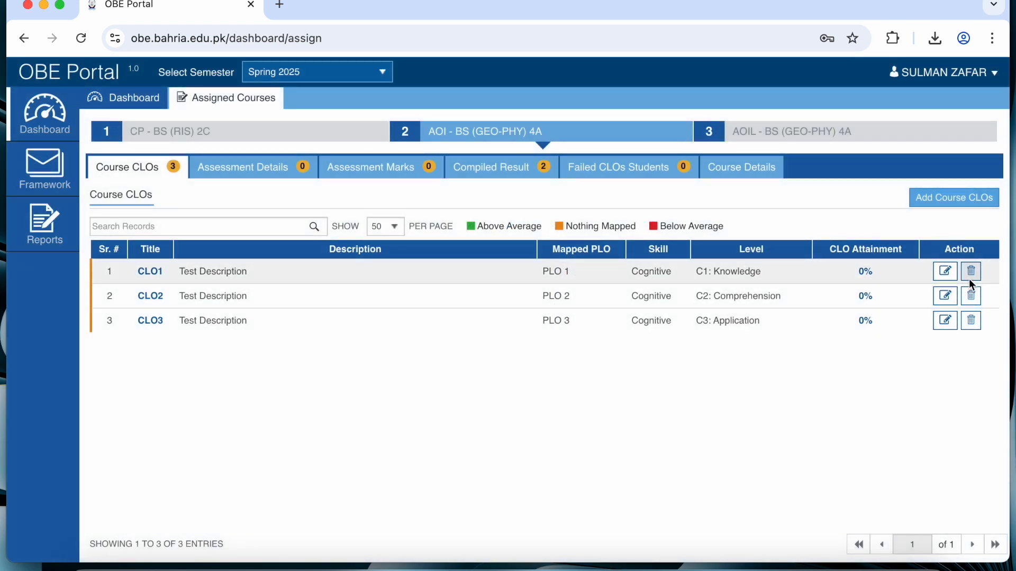
left_click(199, 170)
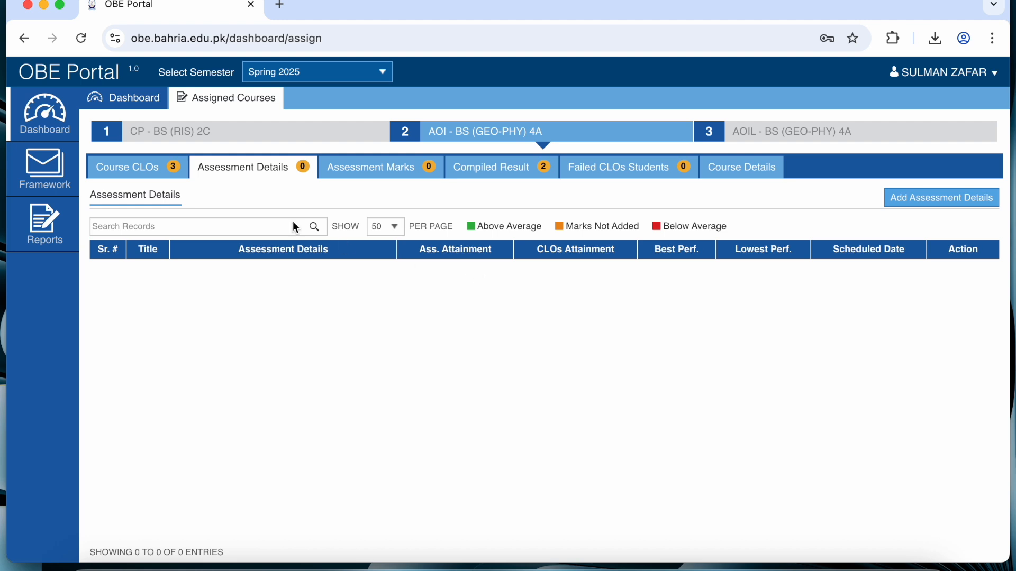
left_click(129, 166)
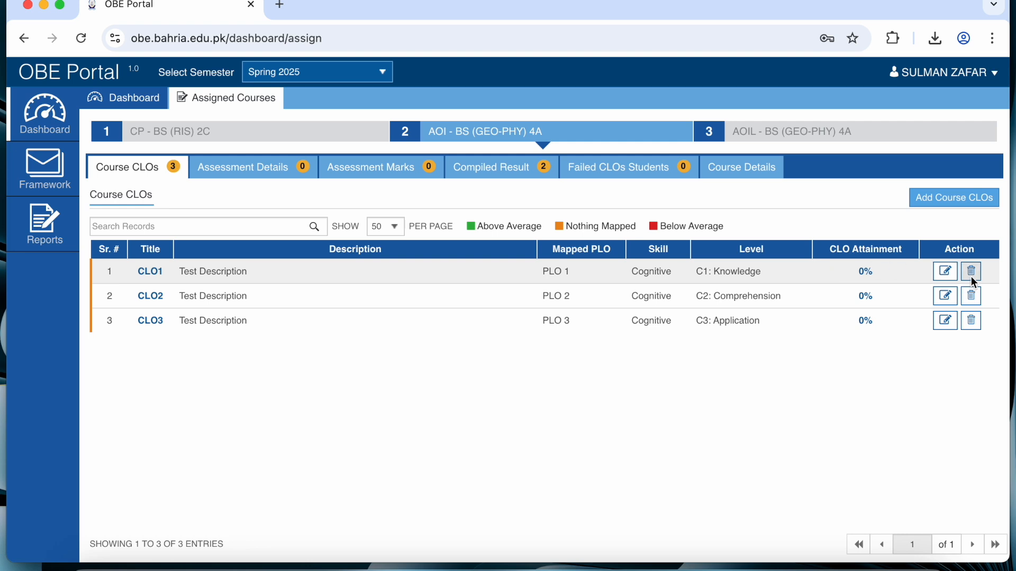
- Start adding assessment details for the course and select Assignment 1 from the assignments
left_click(241, 167)
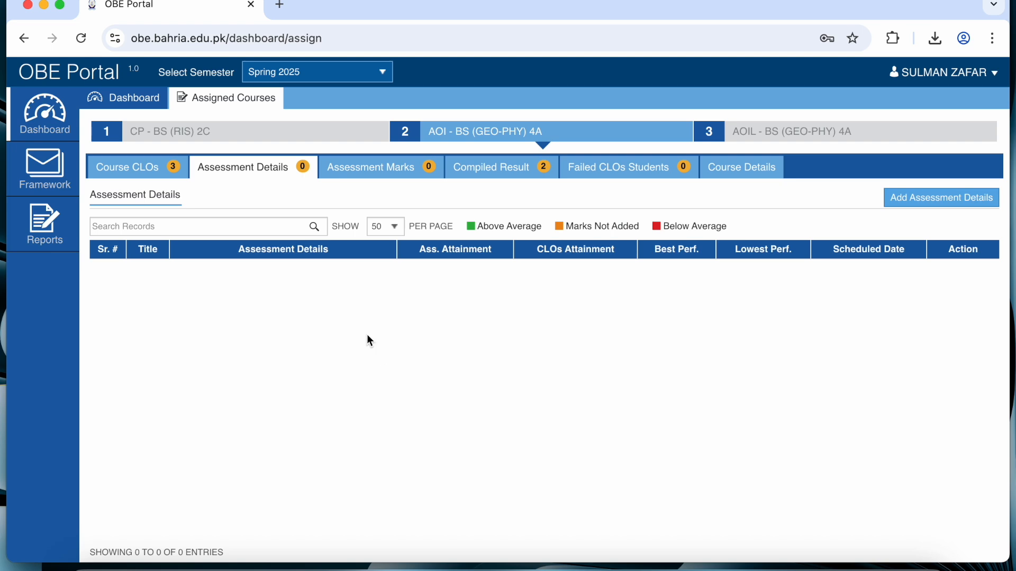
left_click(950, 202)
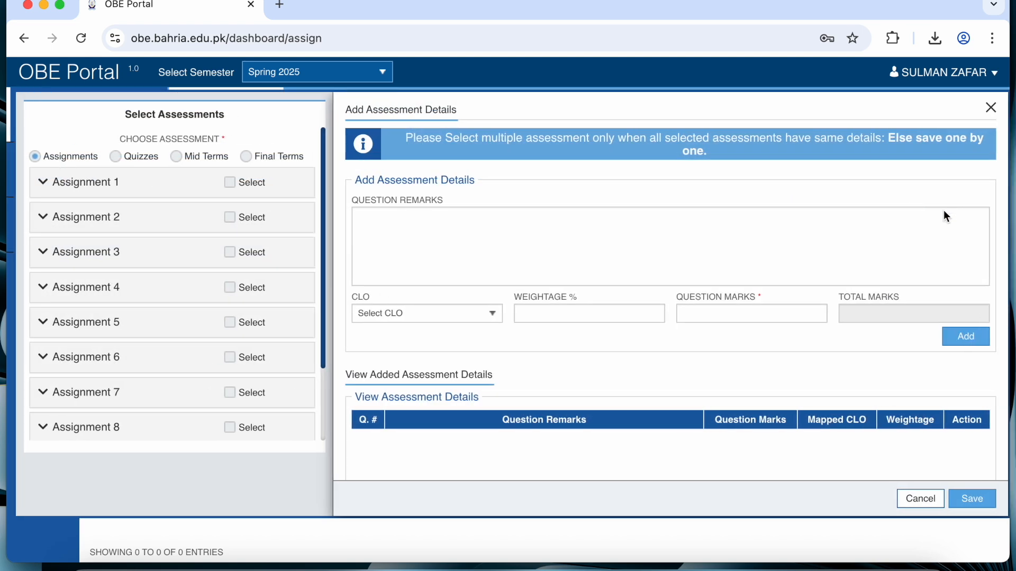
left_click(191, 157)
left_click(253, 157)
left_click(127, 157)
left_click(76, 157)
left_click(228, 183)
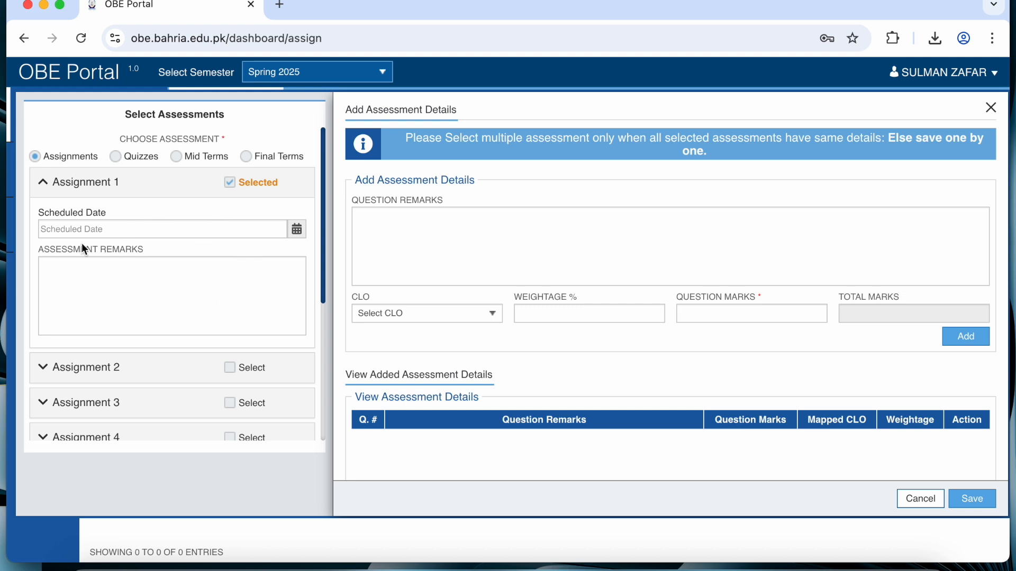
- Add "Question 1" to Assignment 1, mapped to CLO1 with 10 marks, and save the assessment
left_click(462, 232)
type("Question 1")
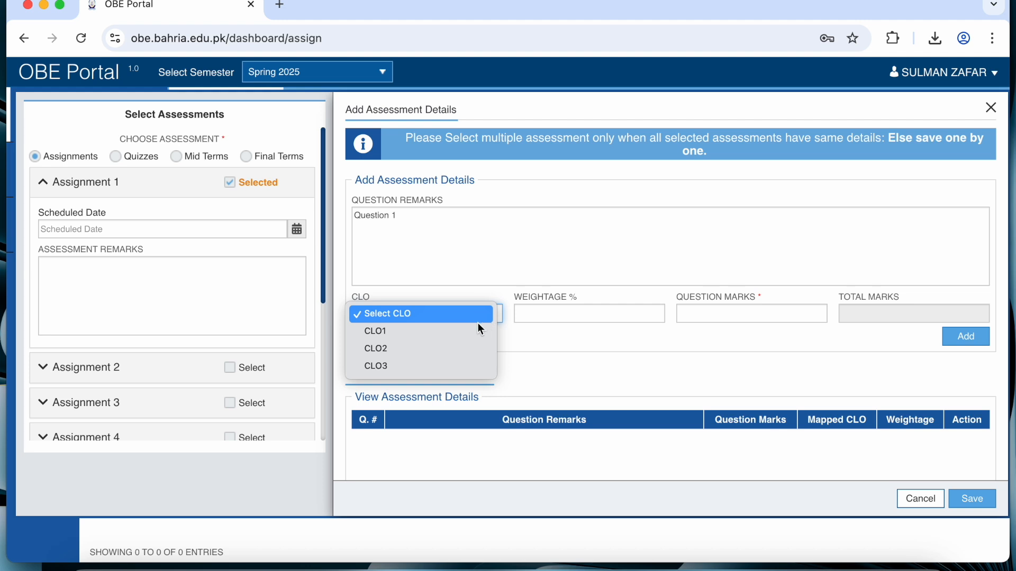
left_click(437, 332)
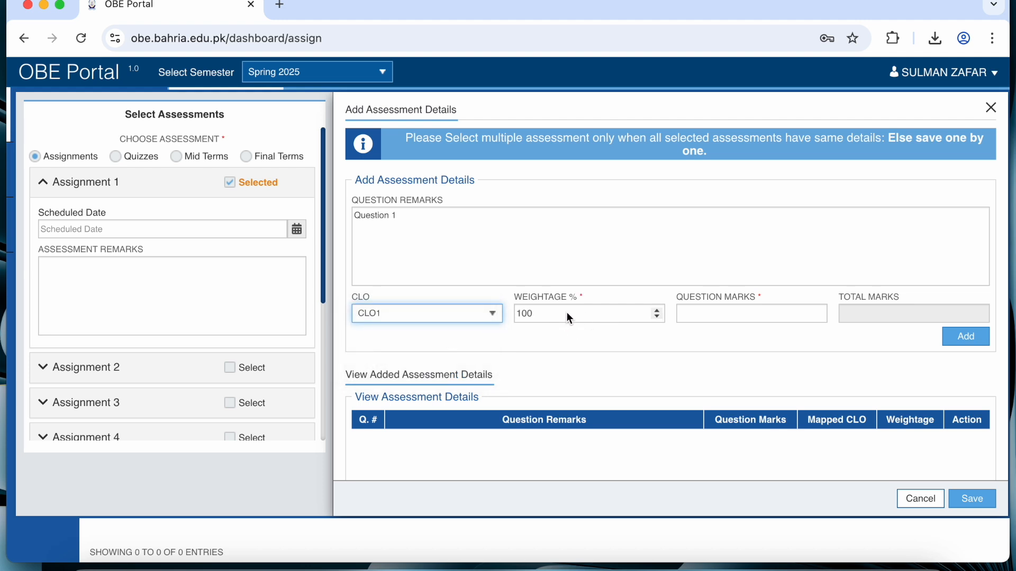
left_click(715, 311)
type("10")
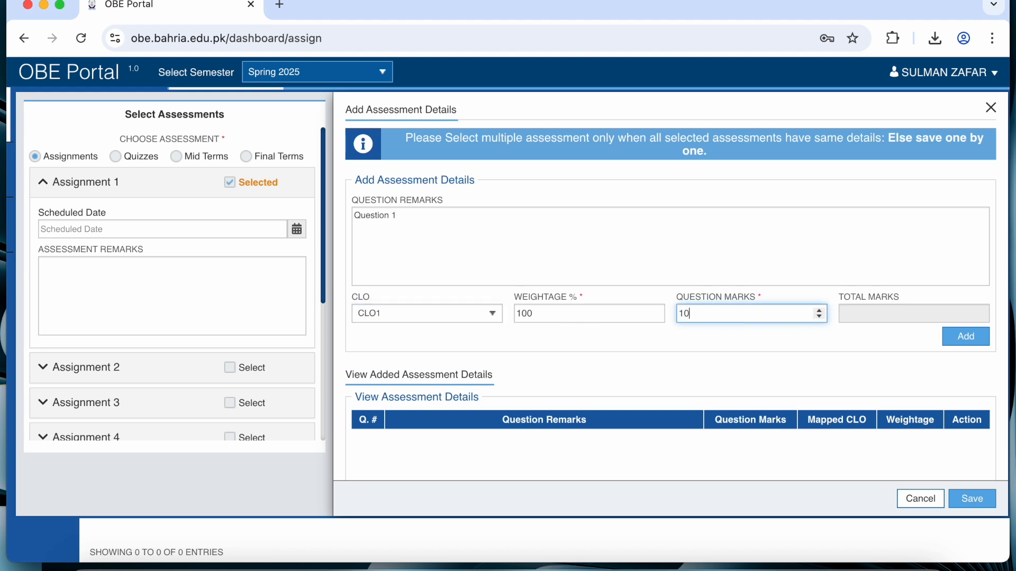
left_click(964, 339)
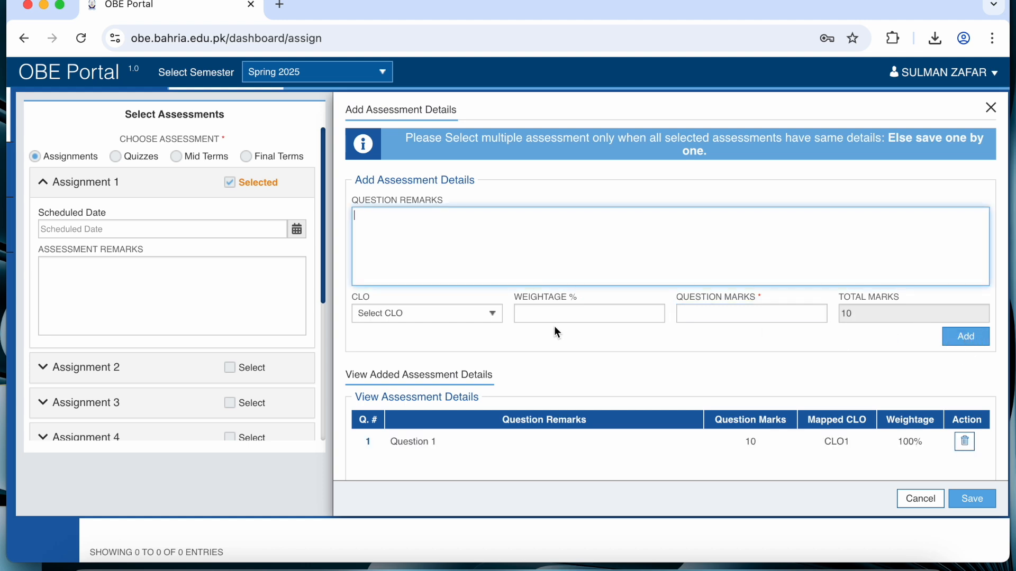
left_click(972, 498)
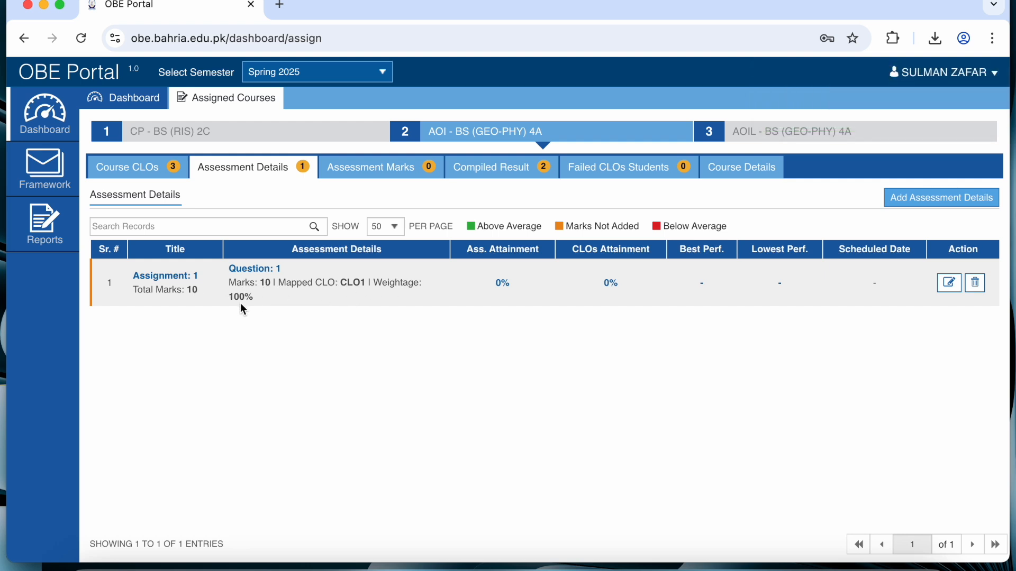
- Start assessment details for Assignment 2 with the question remark "Question 1" mapped to CLO2
left_click(941, 201)
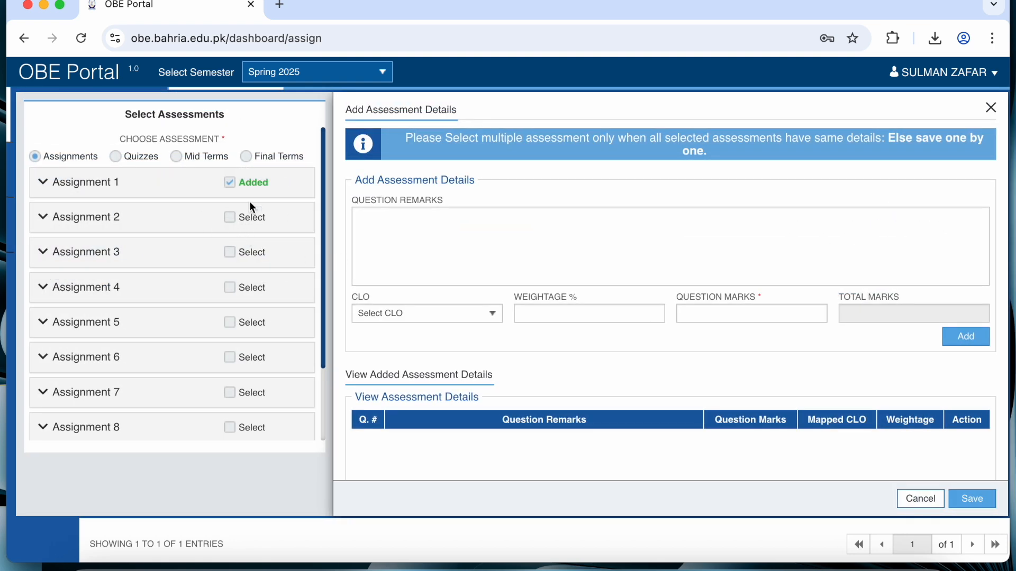
left_click(258, 218)
left_click(426, 238)
type("Question")
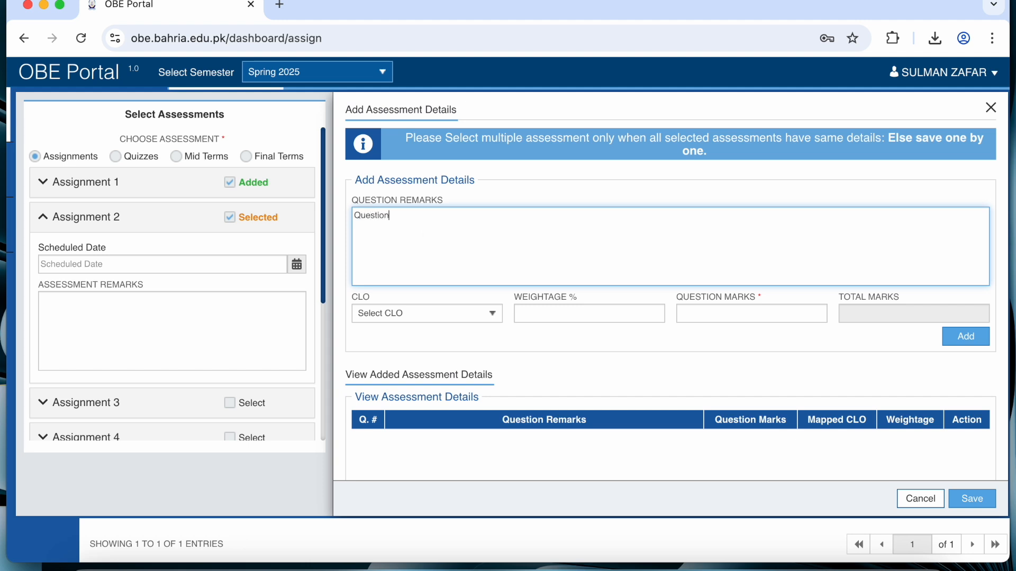
type(" 1")
left_click(473, 318)
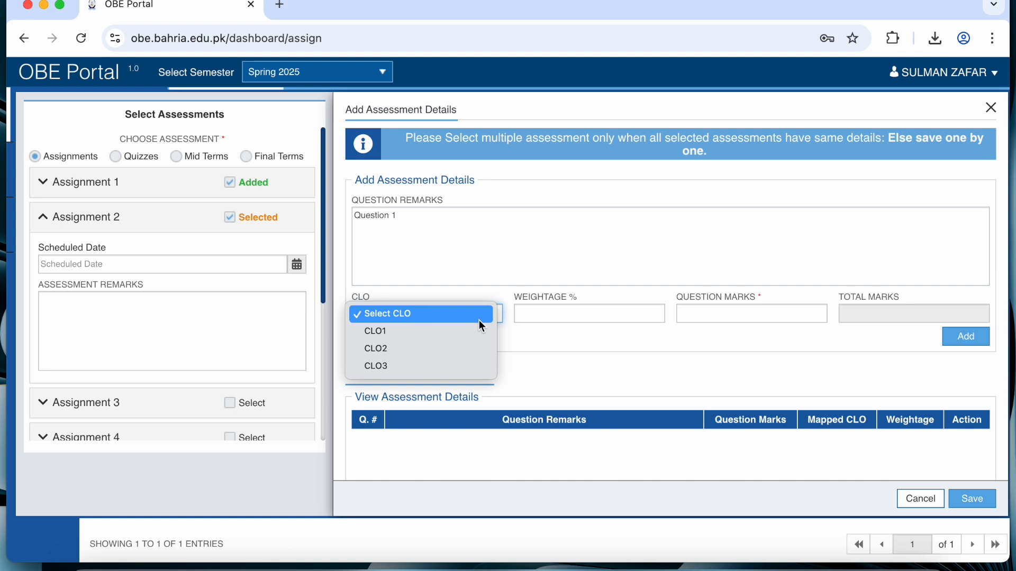
left_click(459, 347)
- Give the Assignment 2 question 10 marks, add it to the assessment and save
left_click(764, 315)
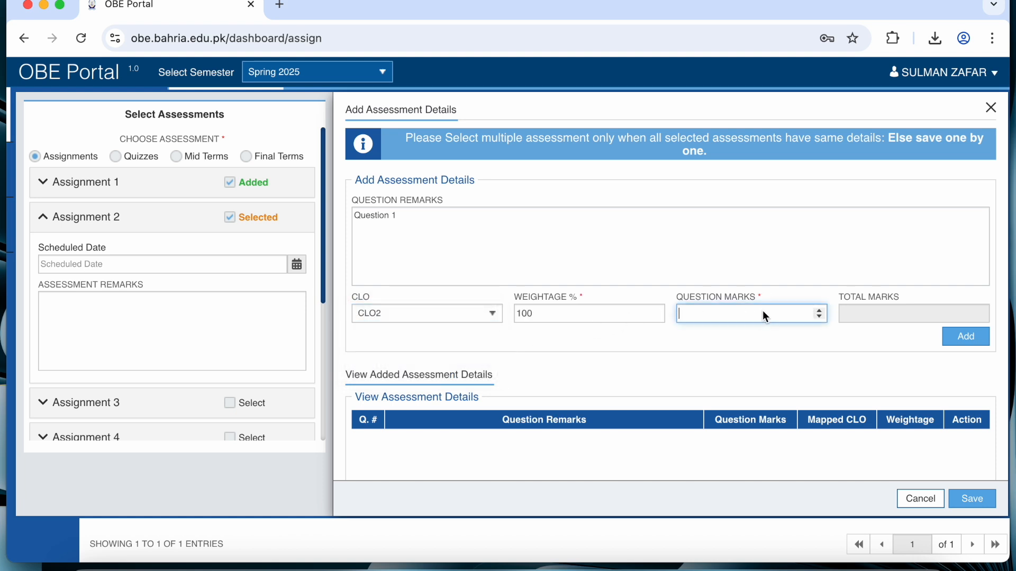
left_click(820, 318)
left_click(820, 311)
key("BackSpace")
type("10")
left_click(950, 335)
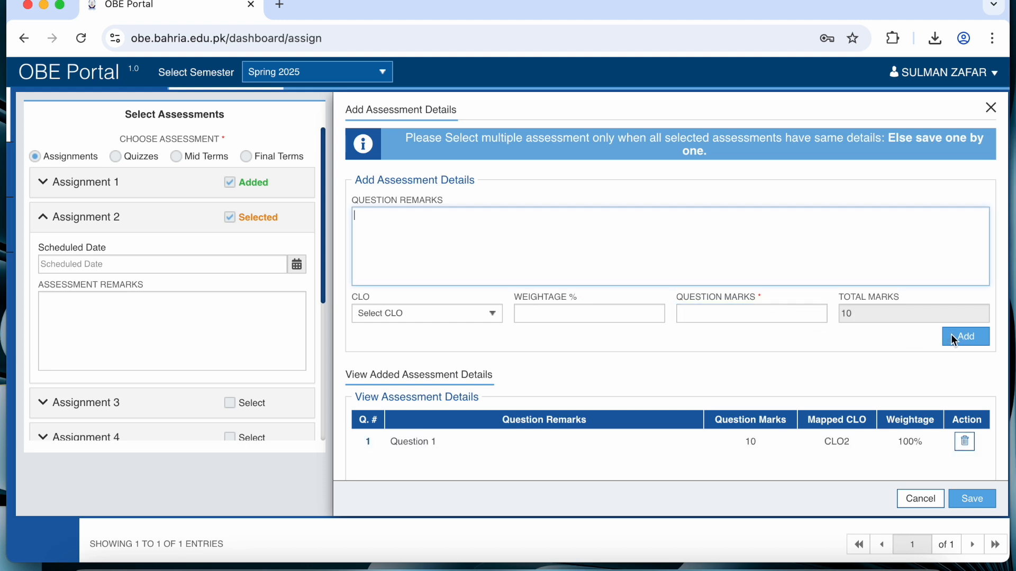
left_click(979, 500)
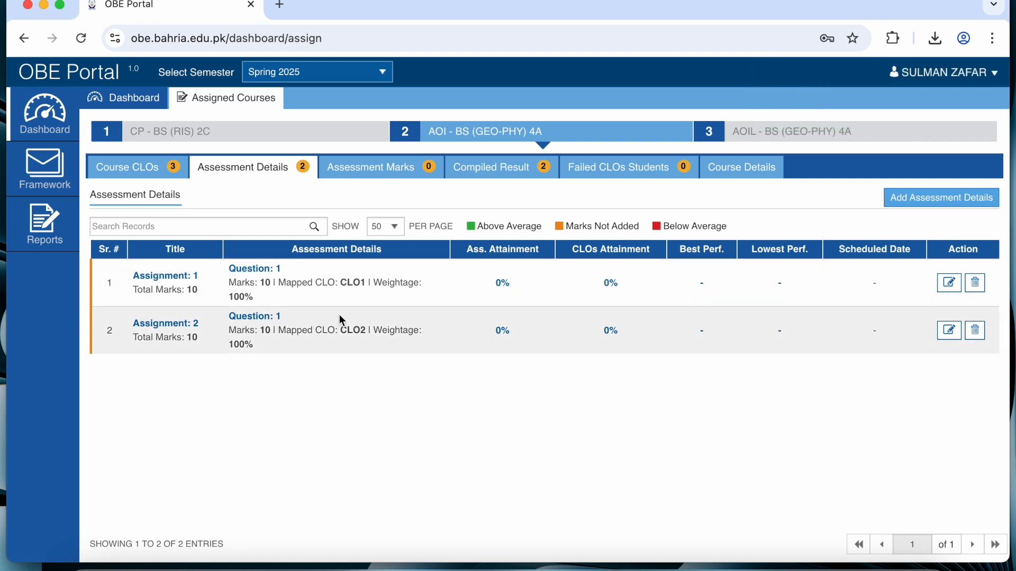
- Create assessment details for Quiz 1 with "Question 1" mapped to CLO1 for 10 marks, and save them
left_click(907, 201)
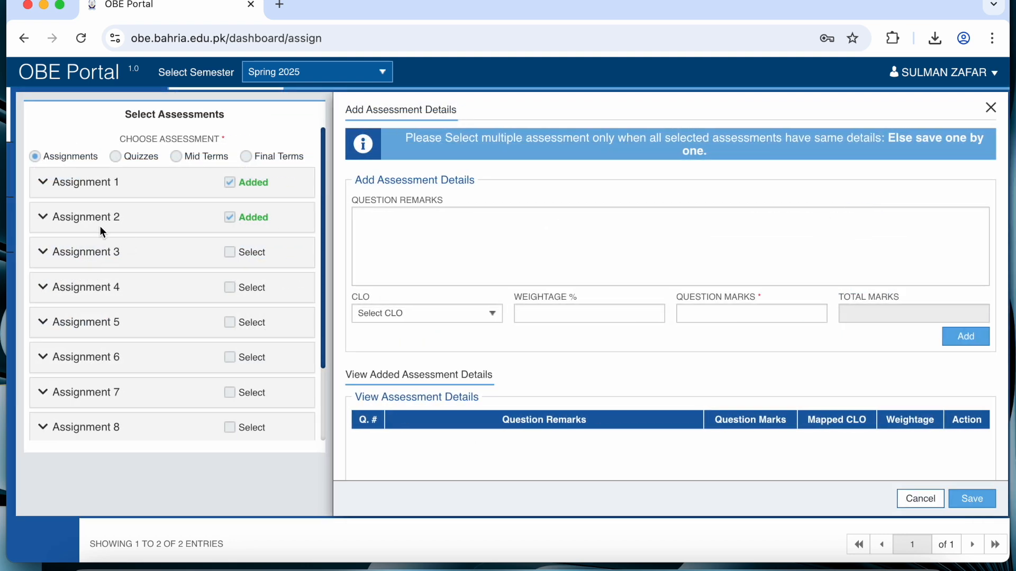
left_click(138, 157)
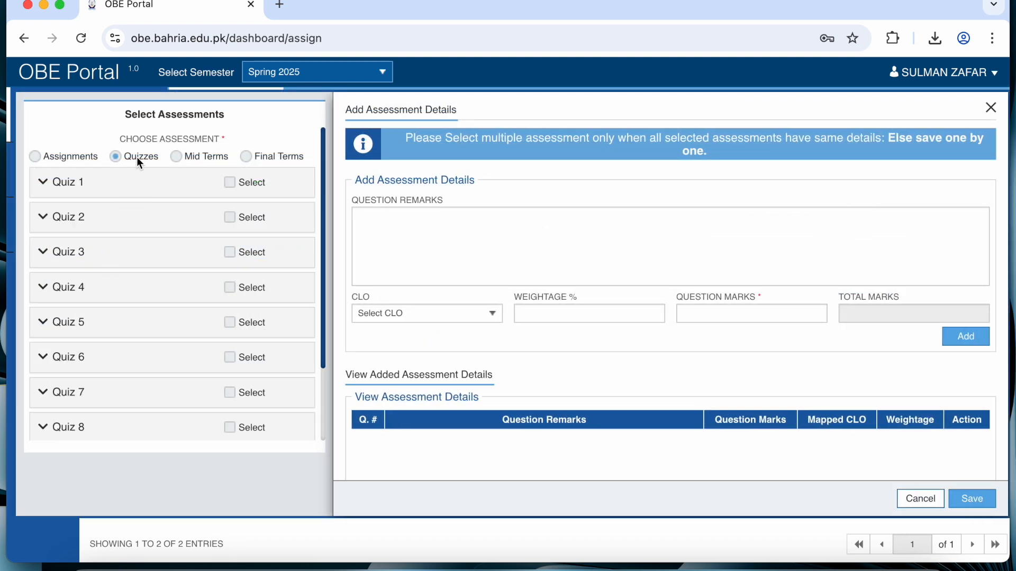
left_click(240, 193)
type("Question 1")
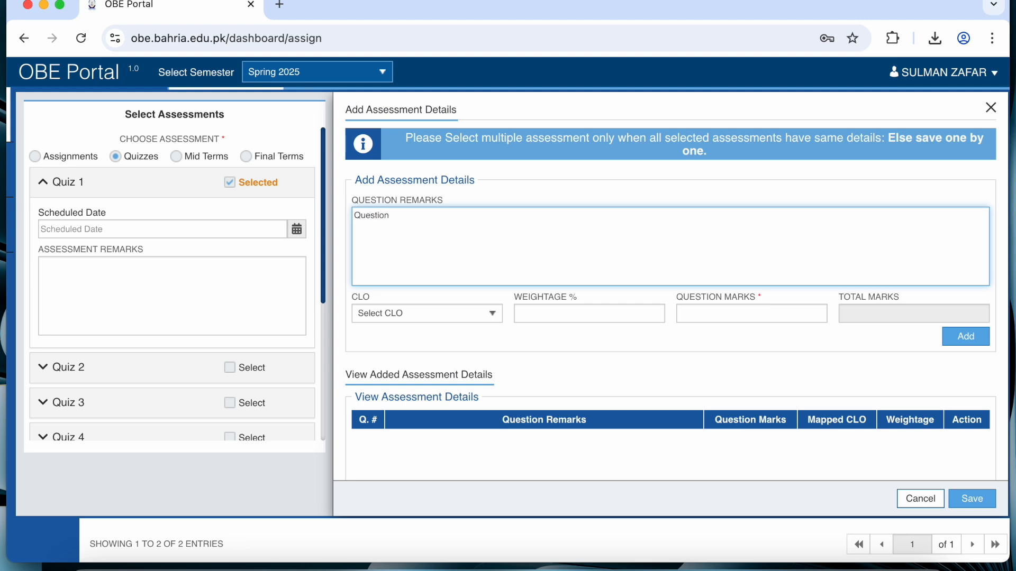
left_click(475, 316)
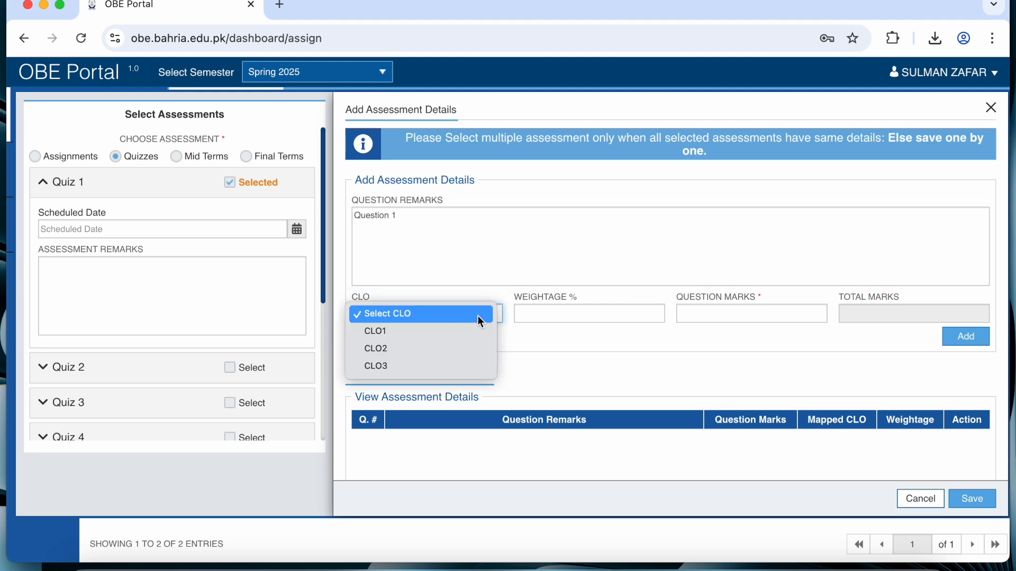
left_click(454, 334)
left_click(743, 311)
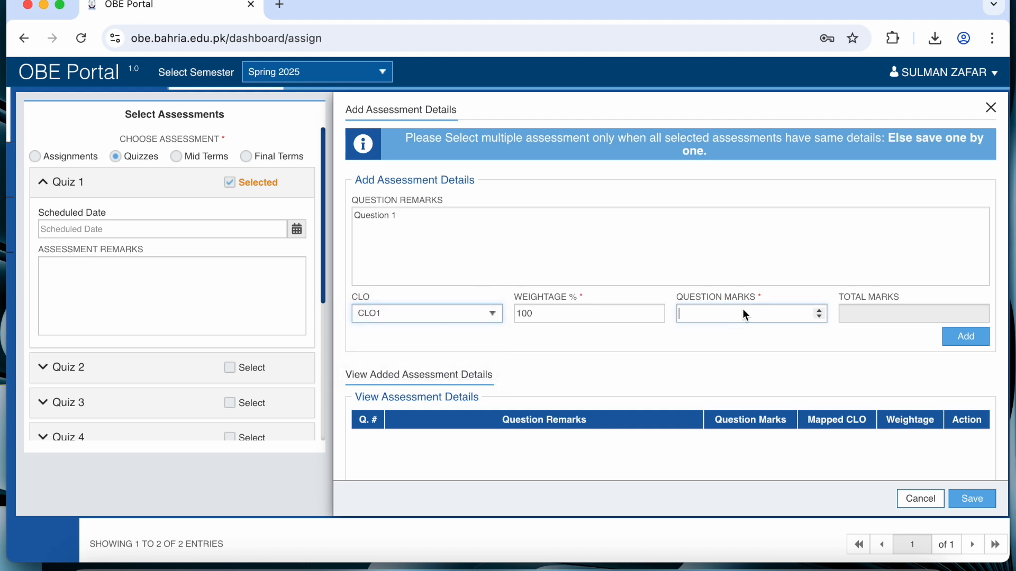
type("10")
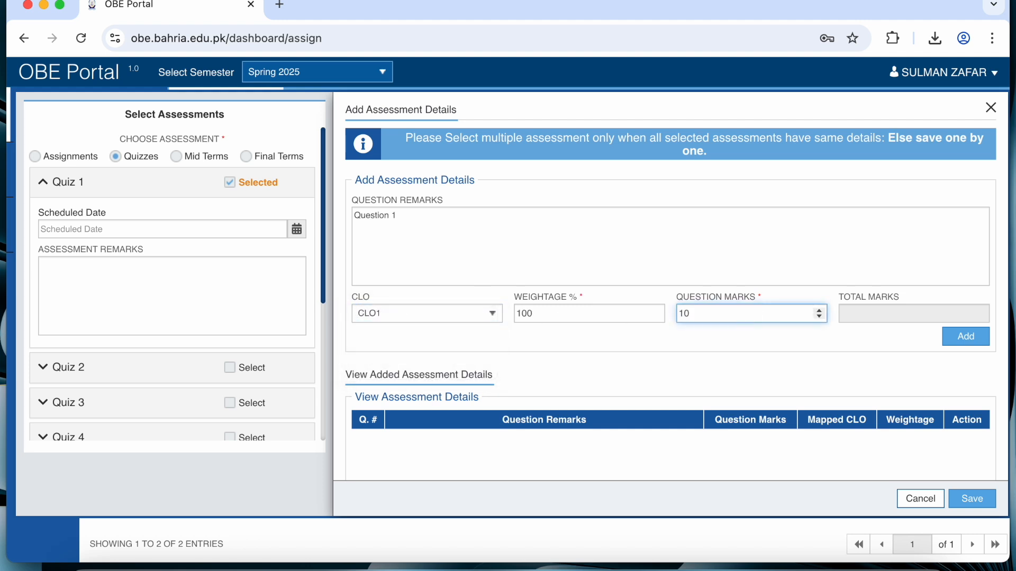
left_click(956, 335)
left_click(972, 500)
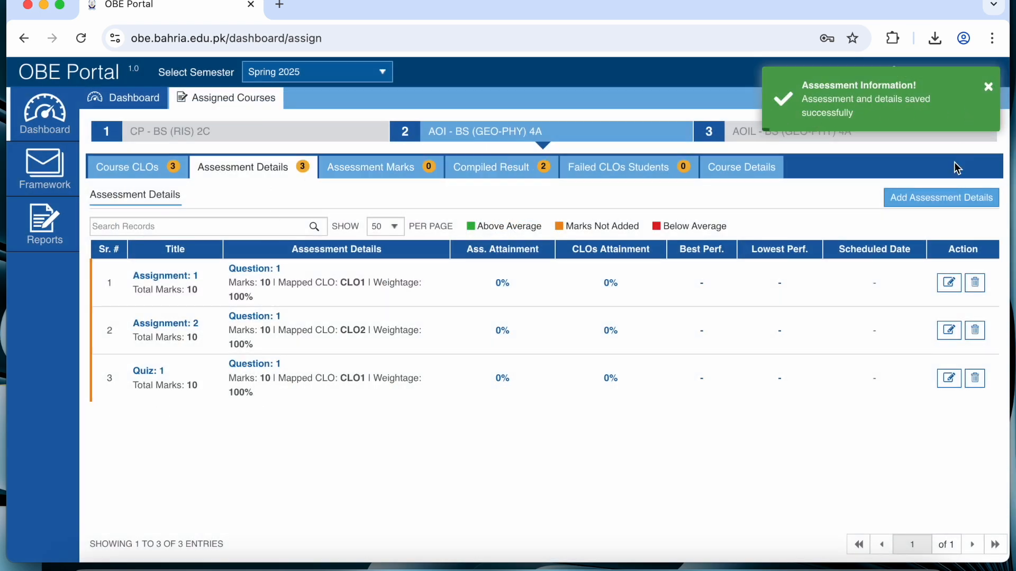
- Start assessment details for Quiz 2 and enter "Q1" as the question remark
left_click(925, 200)
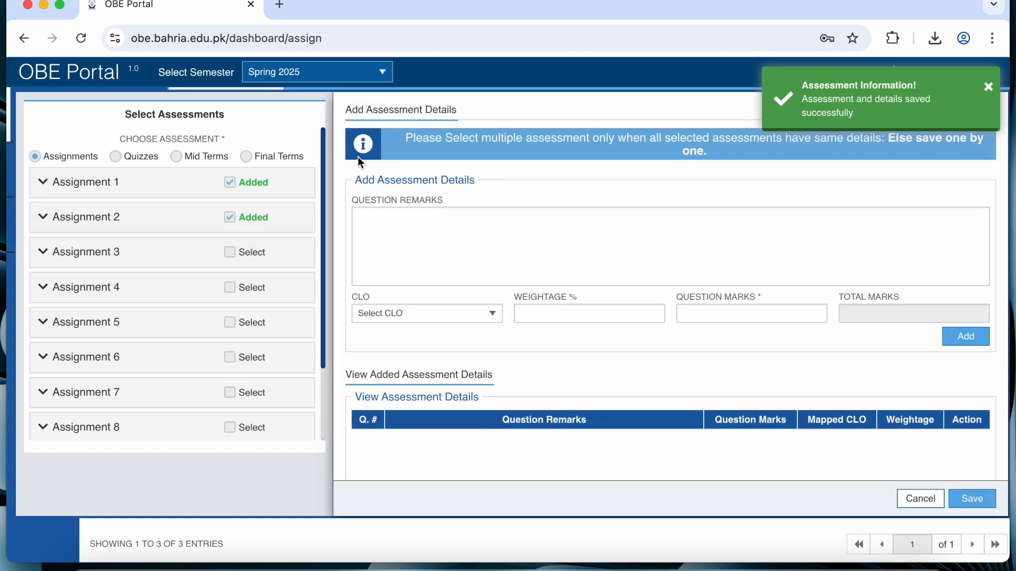
left_click(136, 155)
left_click(241, 219)
left_click(417, 225)
type("q1")
key("BackSpace")
key("BackSpace")
type("Q1")
- Map the Quiz 2 question to CLO3 with 10 marks, add it and save the assessment
left_click(489, 309)
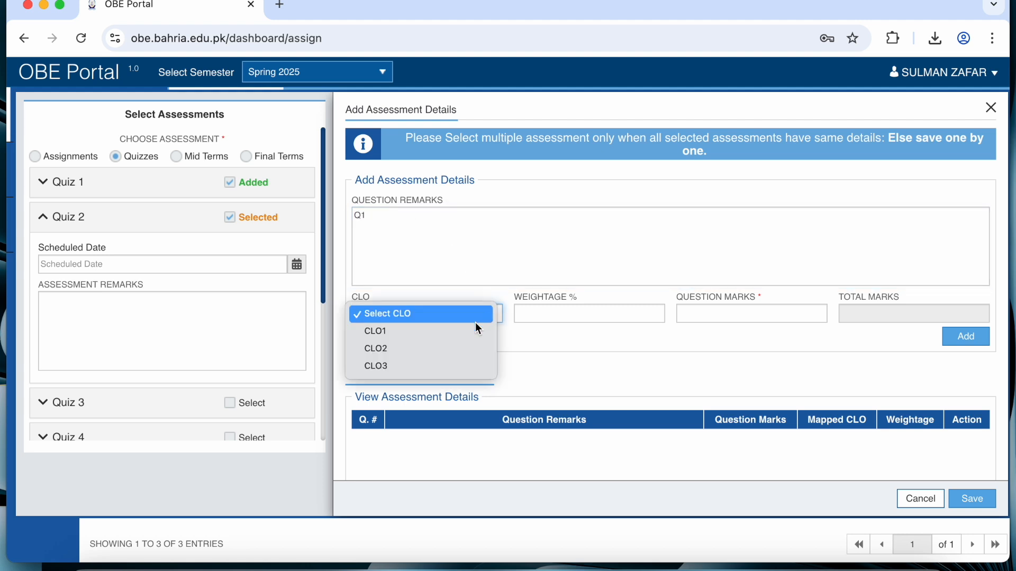
left_click(446, 350)
left_click(462, 313)
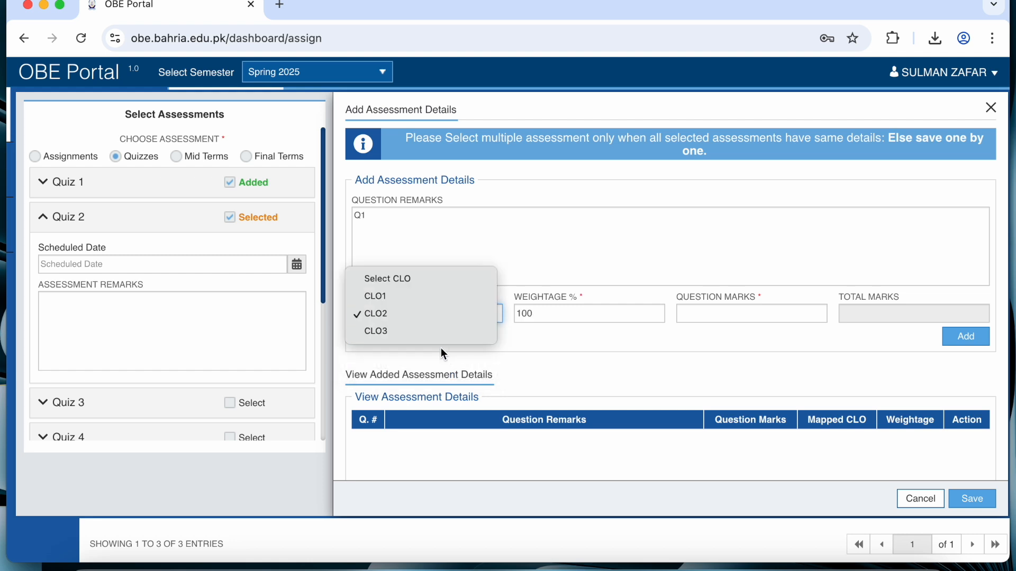
left_click(447, 331)
left_click(709, 313)
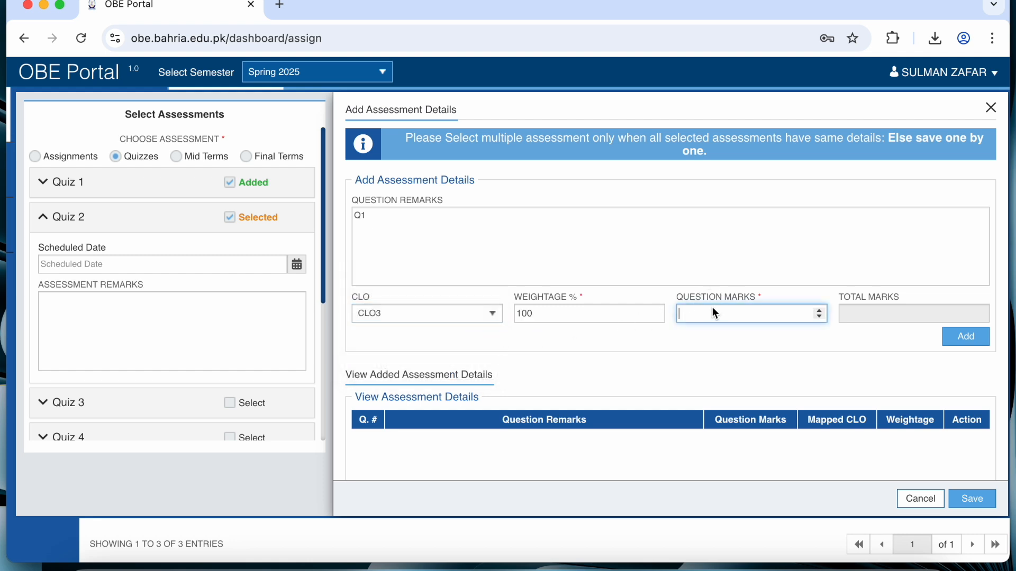
left_click(970, 337)
left_click(966, 501)
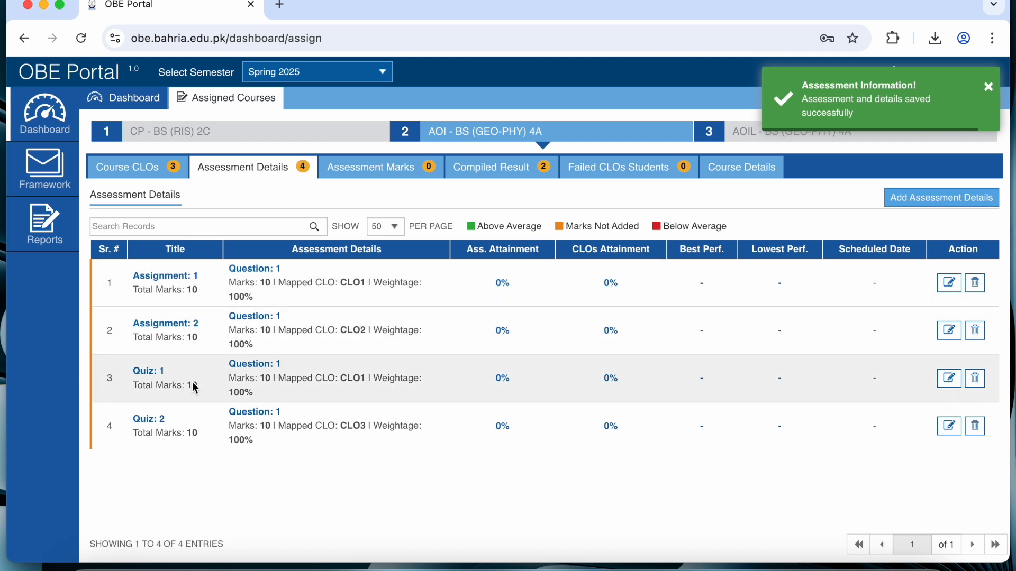
- Start assessment details for the Mid Term and add "Question 1" mapped to CLO1 with 7 marks
left_click(926, 205)
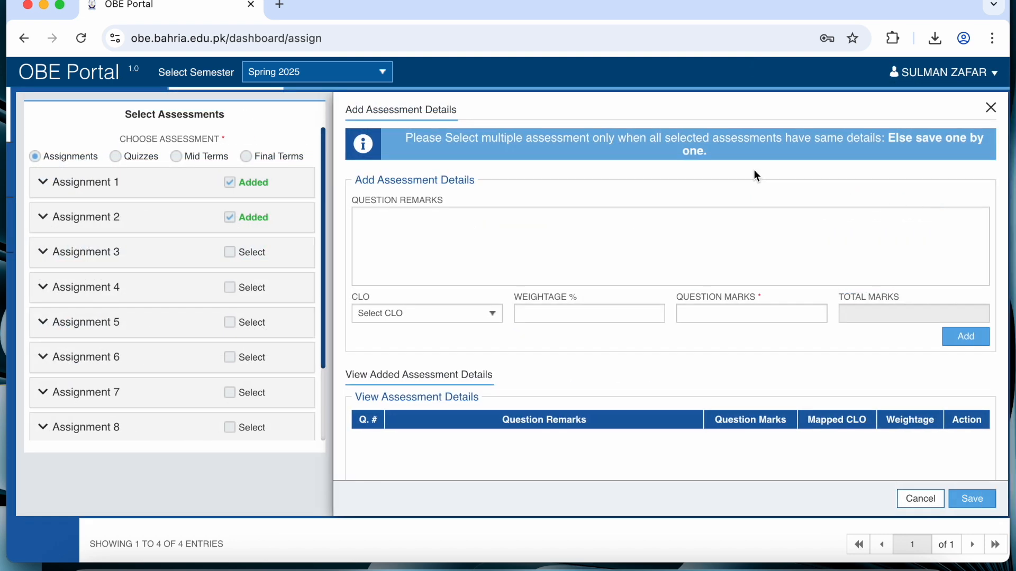
left_click(196, 159)
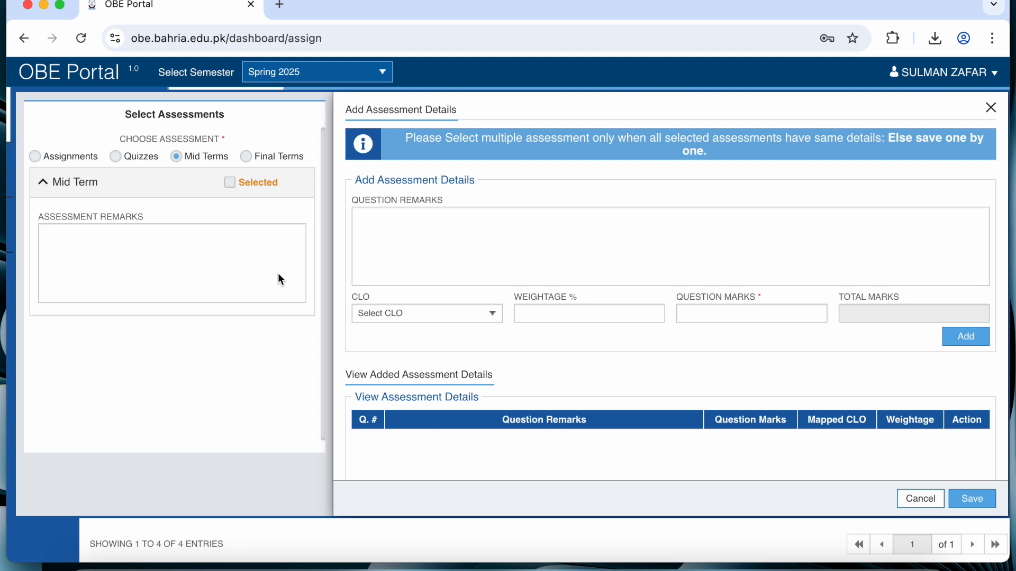
left_click(374, 239)
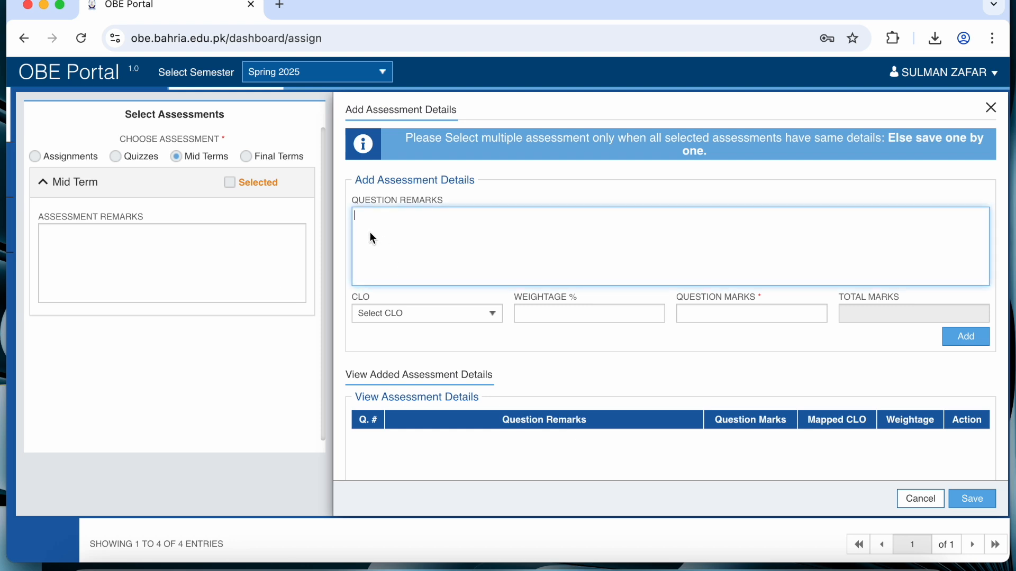
type("Question 1")
left_click(423, 312)
left_click(441, 328)
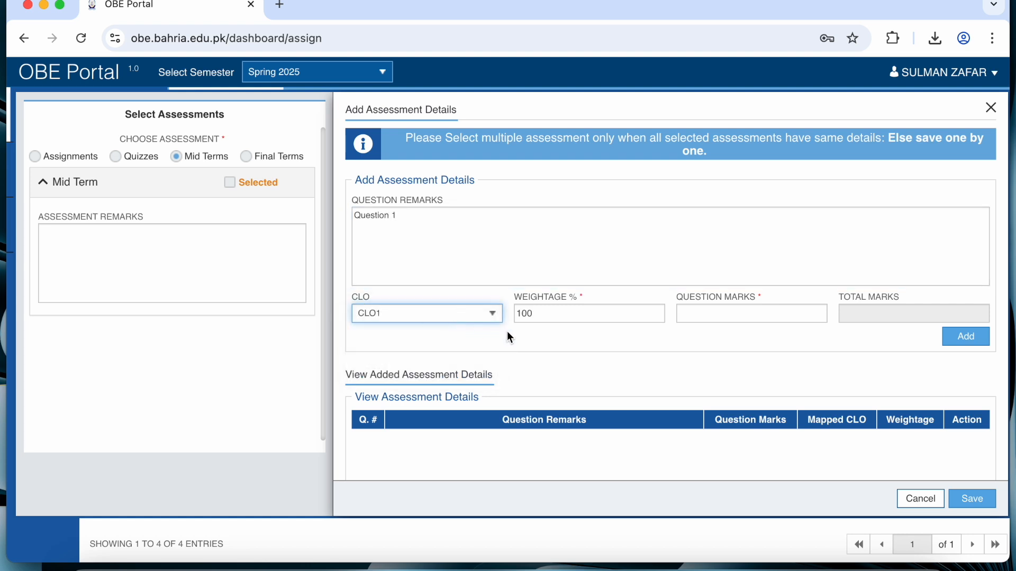
left_click(717, 316)
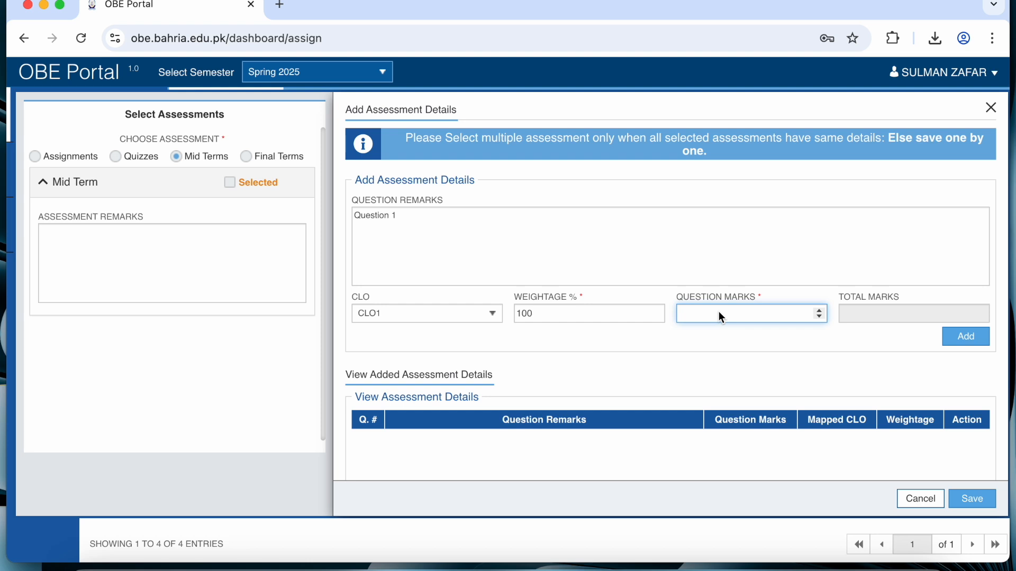
type("7")
left_click(965, 336)
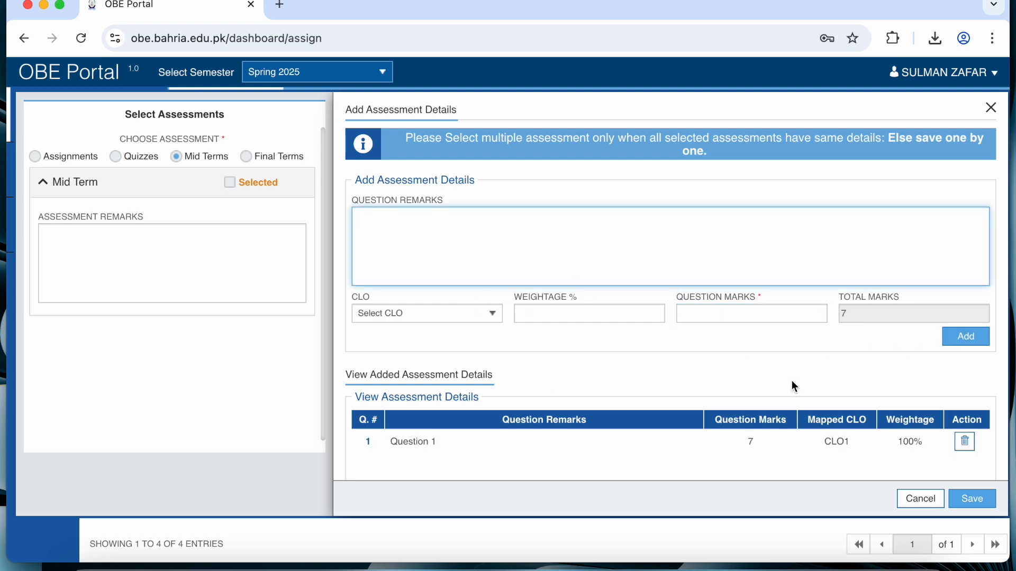
- Add a second Mid Term question, "Questions 2", mapped to CLO2 with 8 marks
type("Questions 2")
left_click(494, 314)
left_click(433, 348)
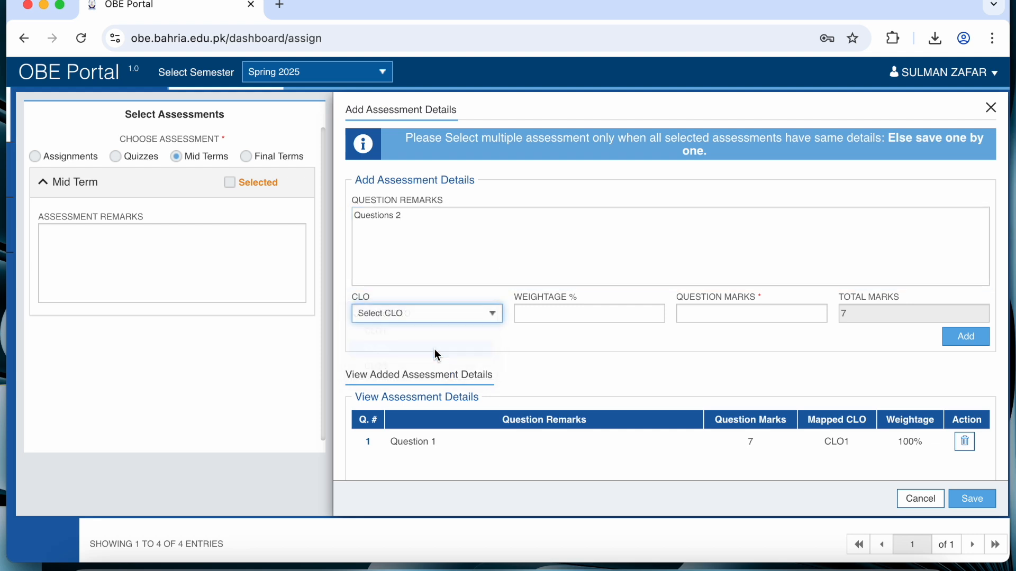
left_click(758, 313)
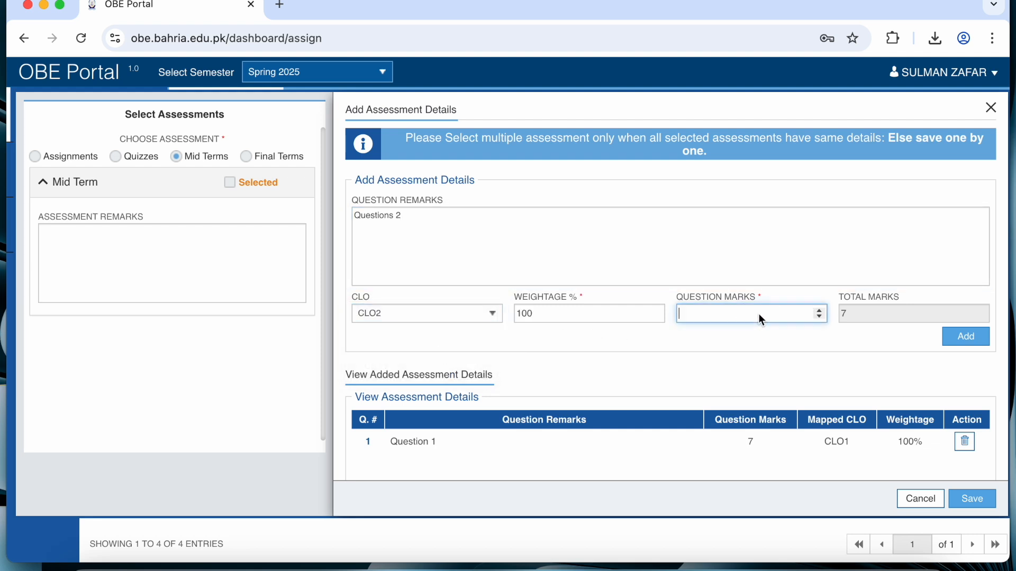
type("8")
left_click(967, 341)
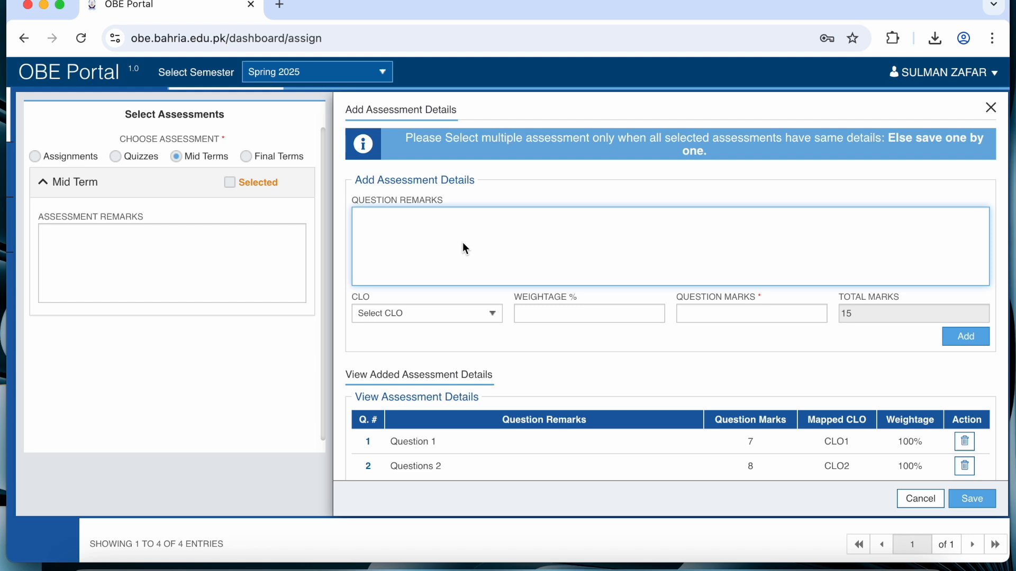
- Enter "Question 3" as the remark for the third Mid Term question
type("Questio")
type("ns 2")
key("BackSpace")
key("BackSpace")
key("BackSpace")
type("3")
key("BackSpace")
key("BackSpace")
type("3")
- Map the third Mid Term question to CLO3 with 5 marks, add it and try to save the assessment
left_click(460, 314)
left_click(420, 365)
left_click(719, 312)
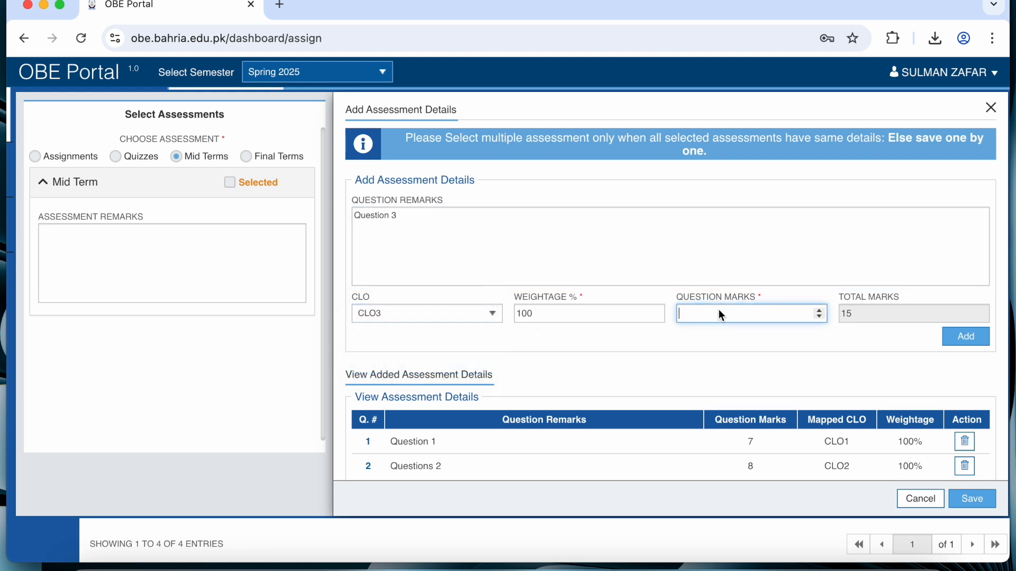
type("5")
left_click(965, 337)
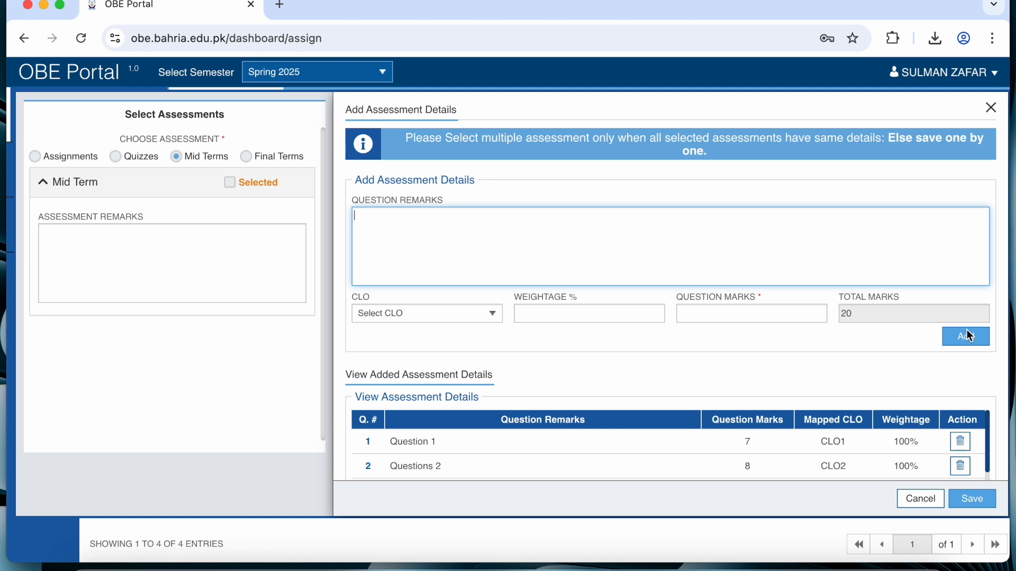
left_click(976, 498)
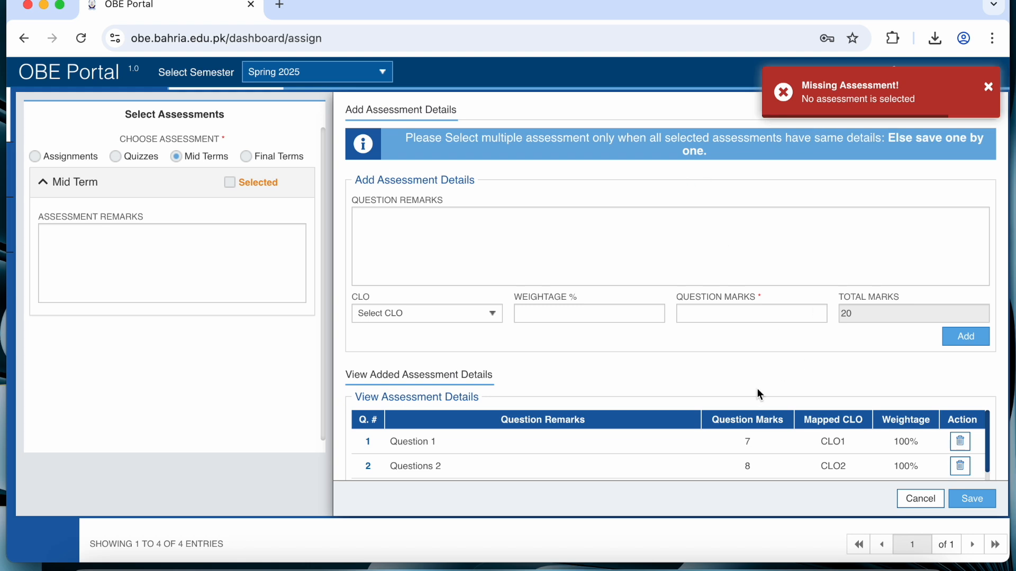
- Mark the Mid Term as the selected assessment and save it with its three questions
scroll(558, 423, "down", 2)
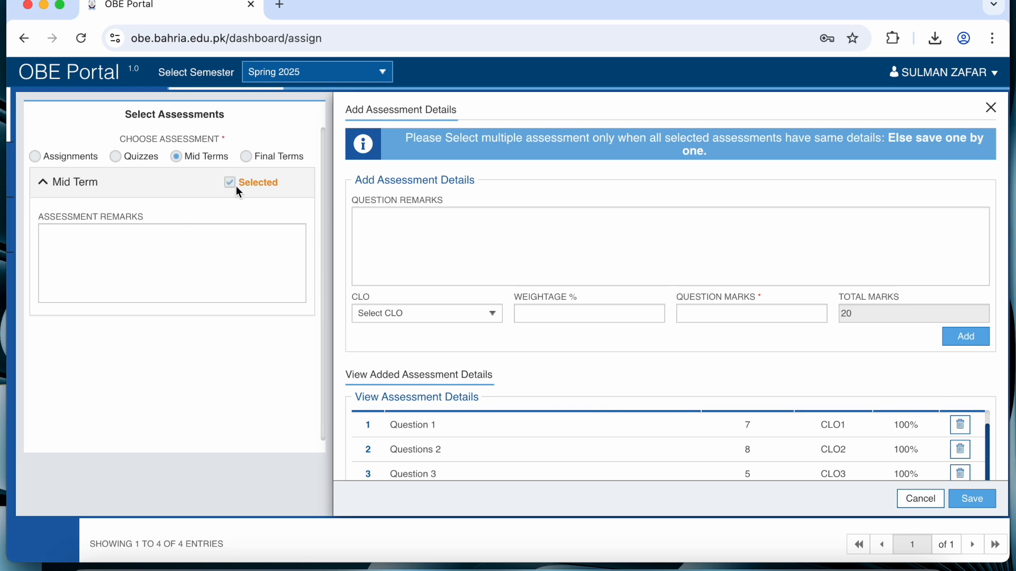
left_click(968, 499)
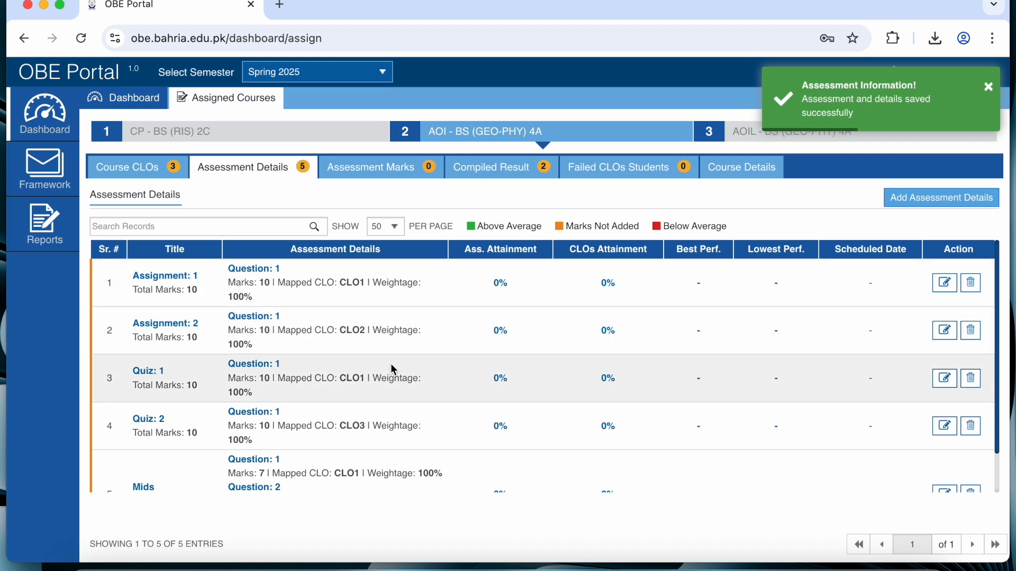
scroll(392, 366, "down", 2)
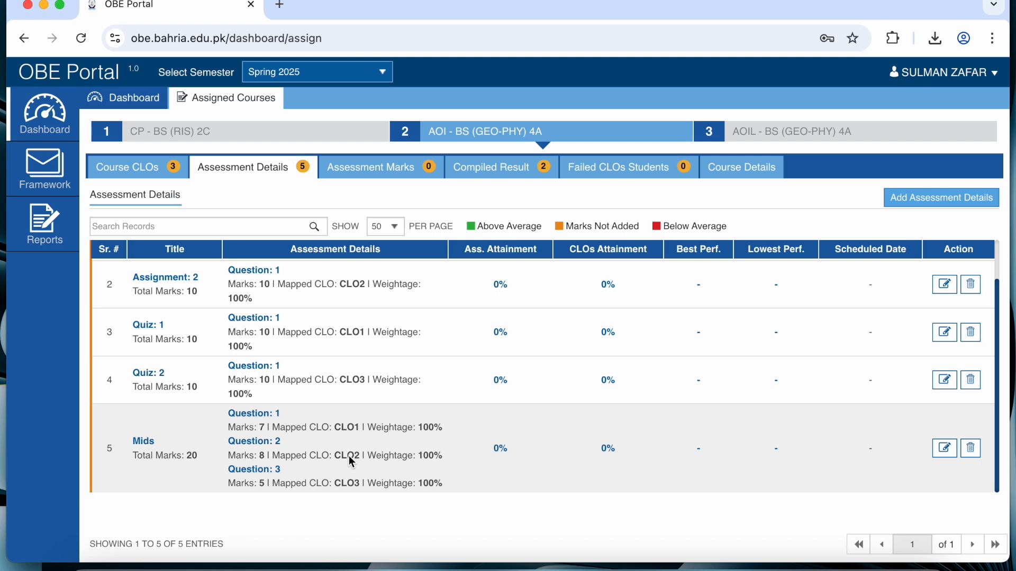
- Start assessment details for the Final Term and add "Question 1" mapped to CLO1 with 15 marks
left_click(914, 202)
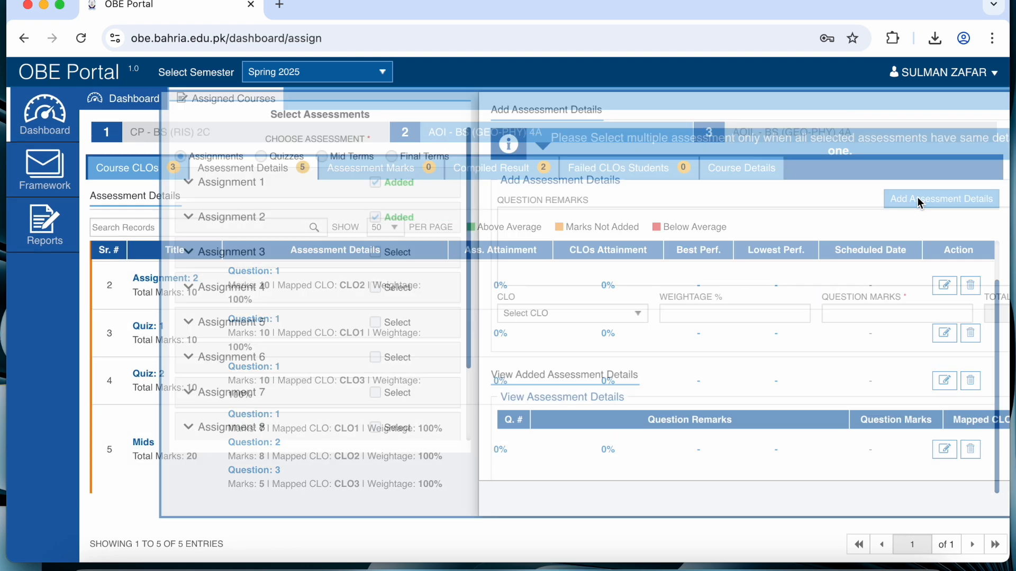
left_click(246, 156)
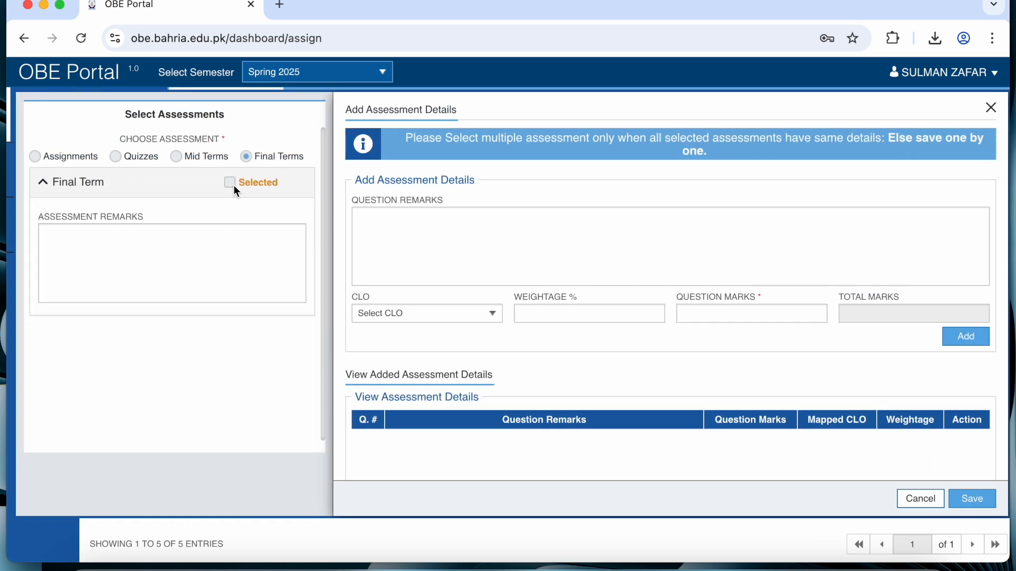
left_click(529, 215)
type("Question")
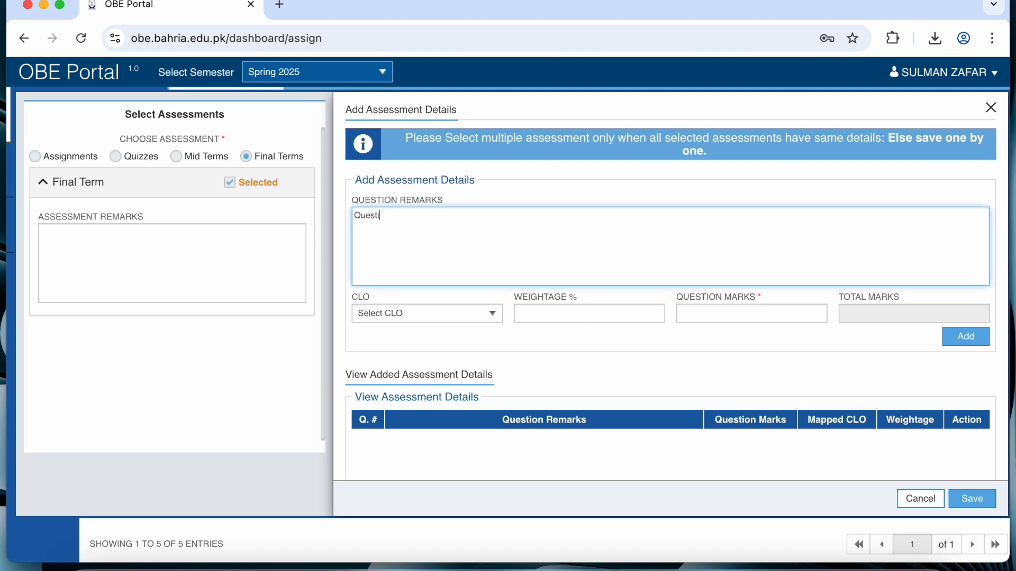
type("1")
left_click(493, 313)
left_click(451, 331)
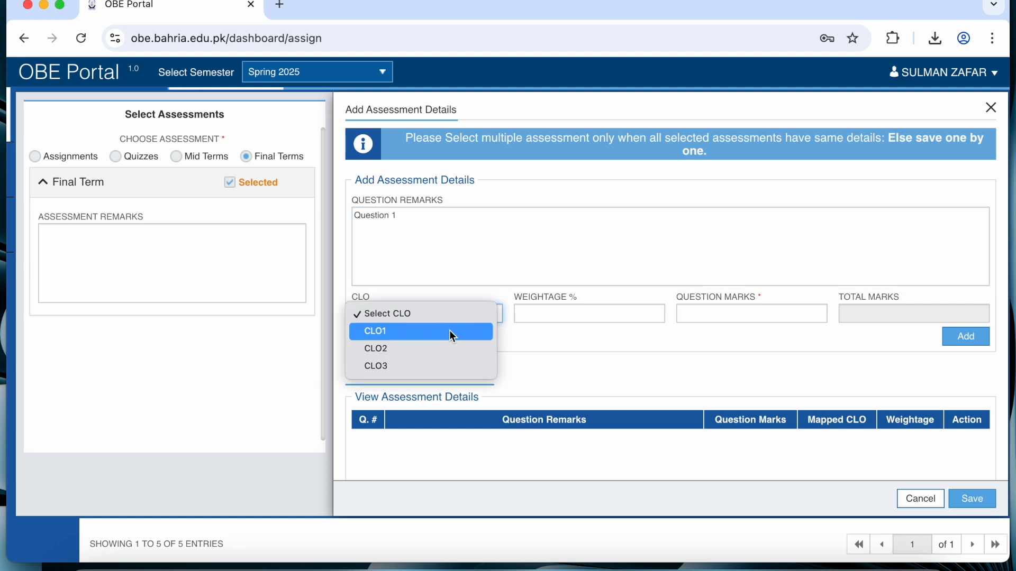
left_click(733, 313)
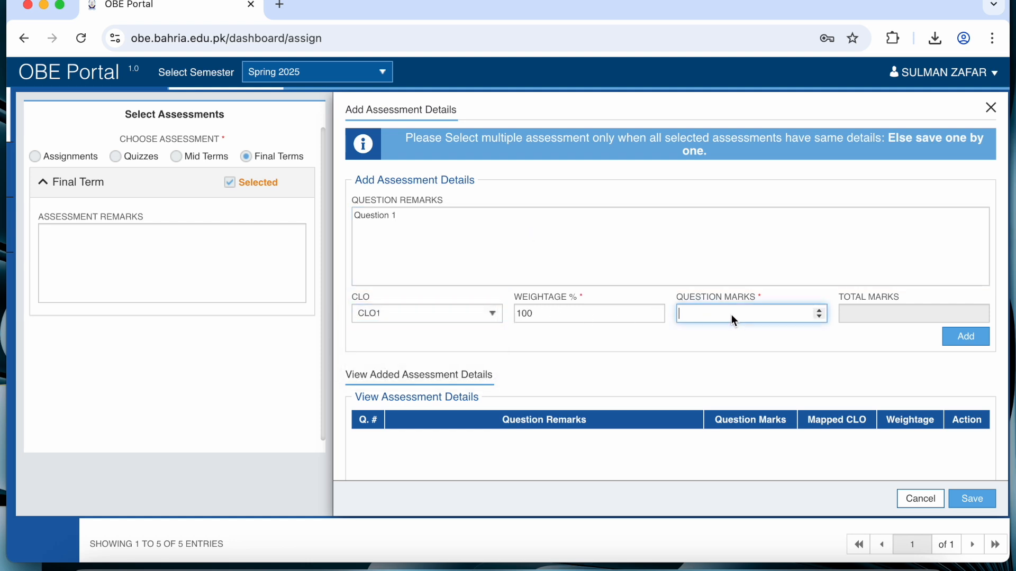
type("15")
left_click(962, 339)
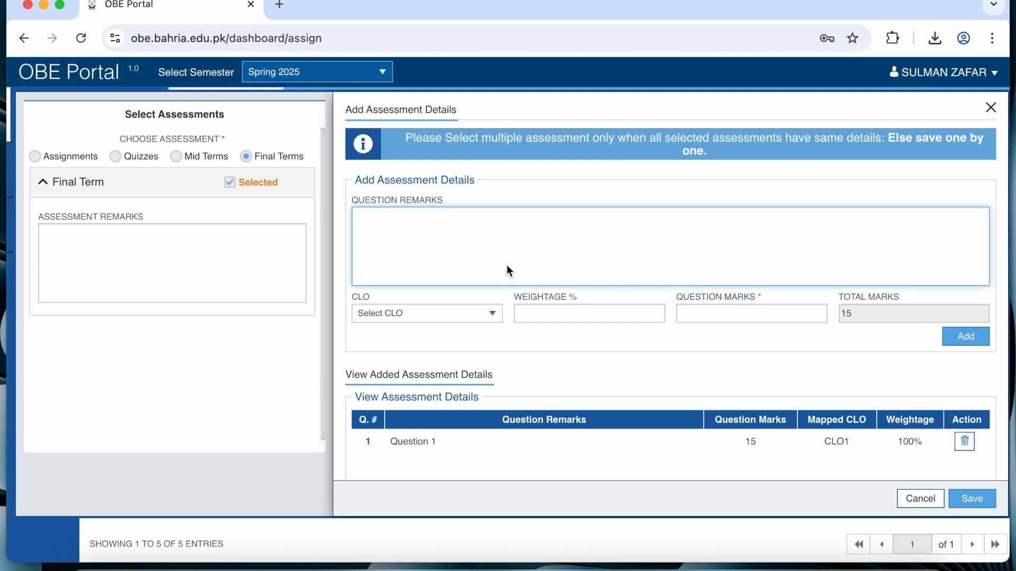
- Add a second Final Term question with the remark "Q 2", mapped to CLO2 with 15 marks
type("Q 2")
left_click(477, 319)
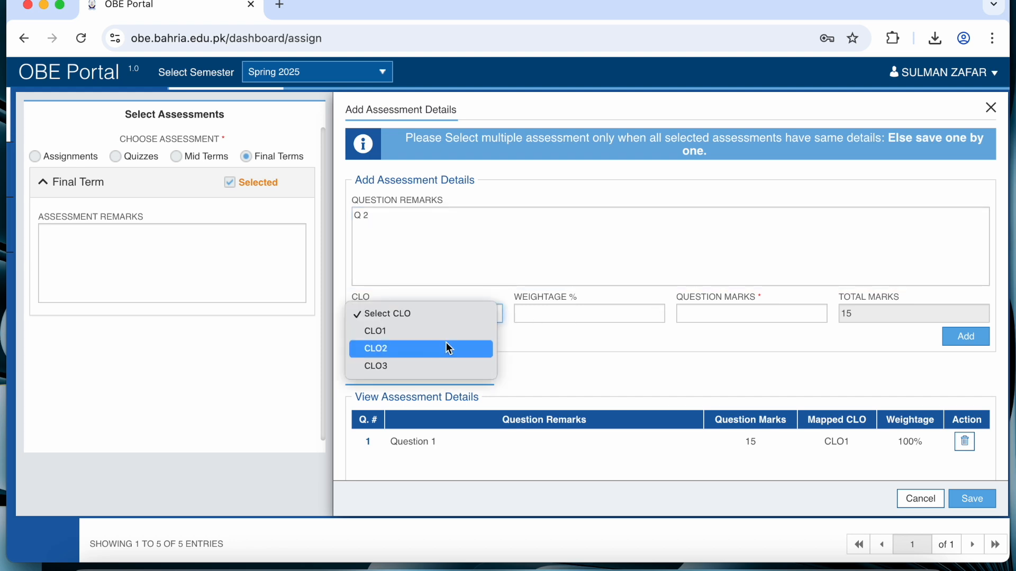
left_click(487, 341)
left_click(701, 313)
type("15")
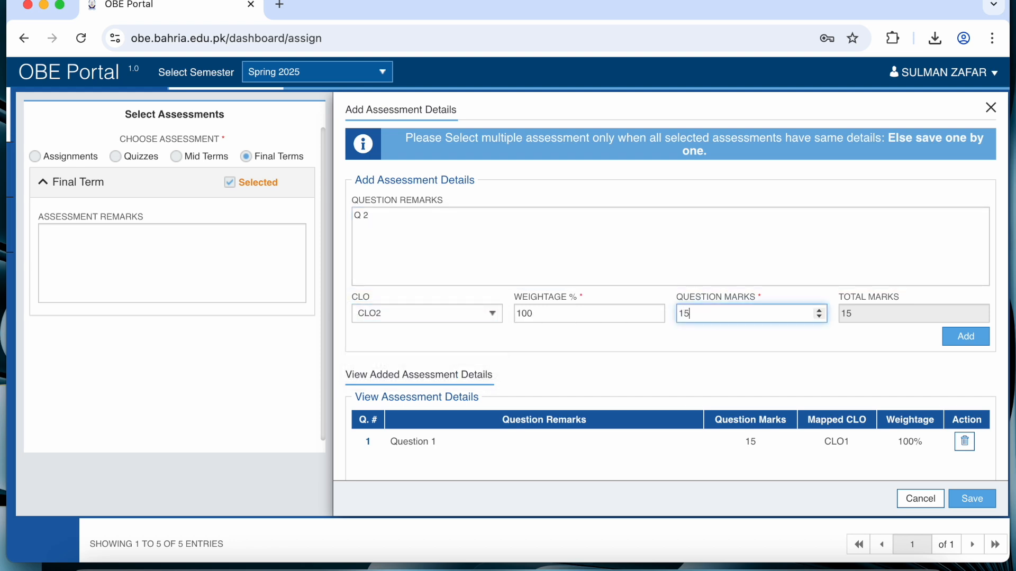
left_click(964, 337)
- Add the third Final Term question "Q 3" mapped to CLO3 with 20 marks and save the assessment
left_click(512, 241)
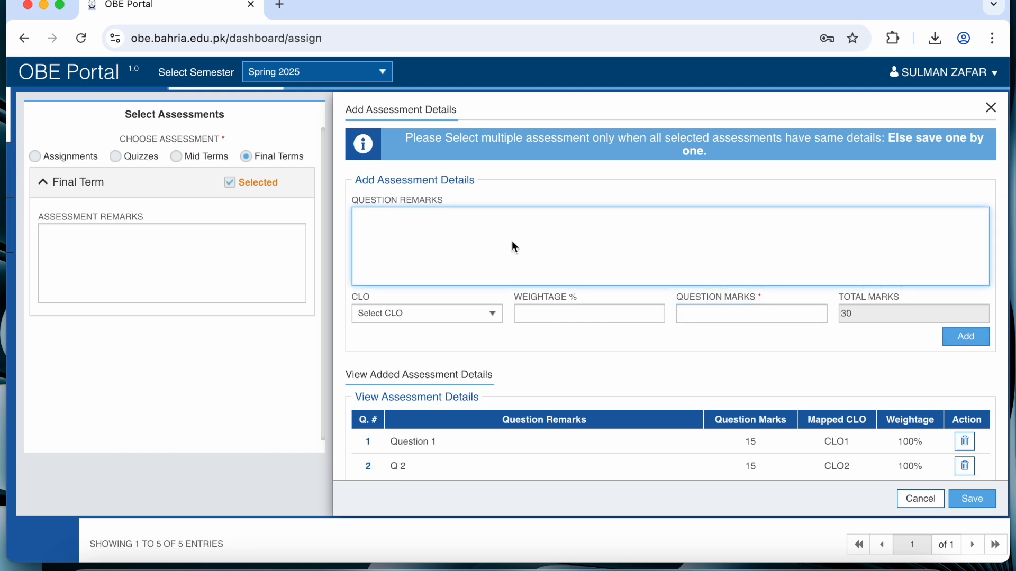
type("Q 3")
left_click(500, 316)
left_click(454, 366)
left_click(748, 313)
type("20")
left_click(966, 337)
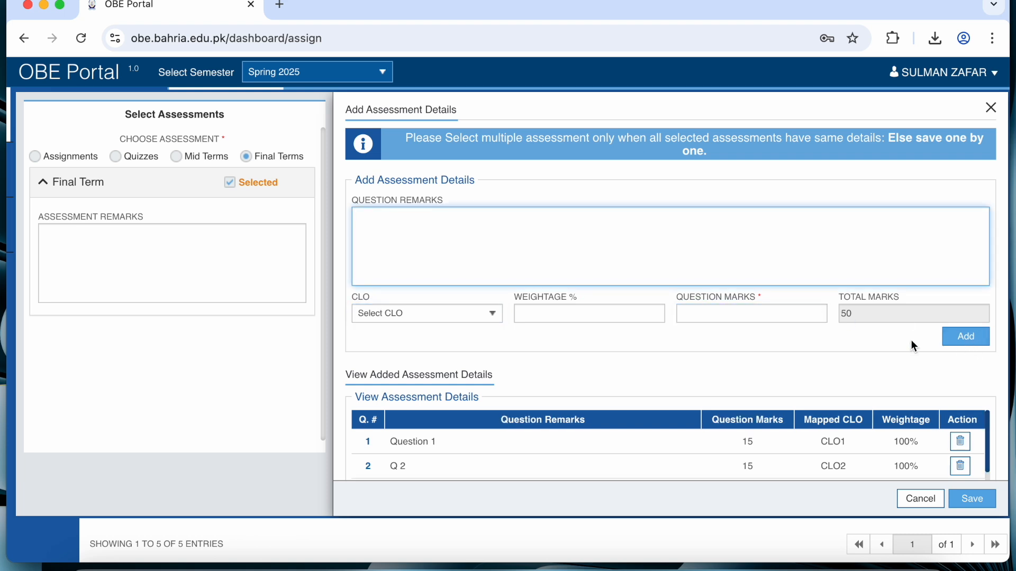
left_click(977, 501)
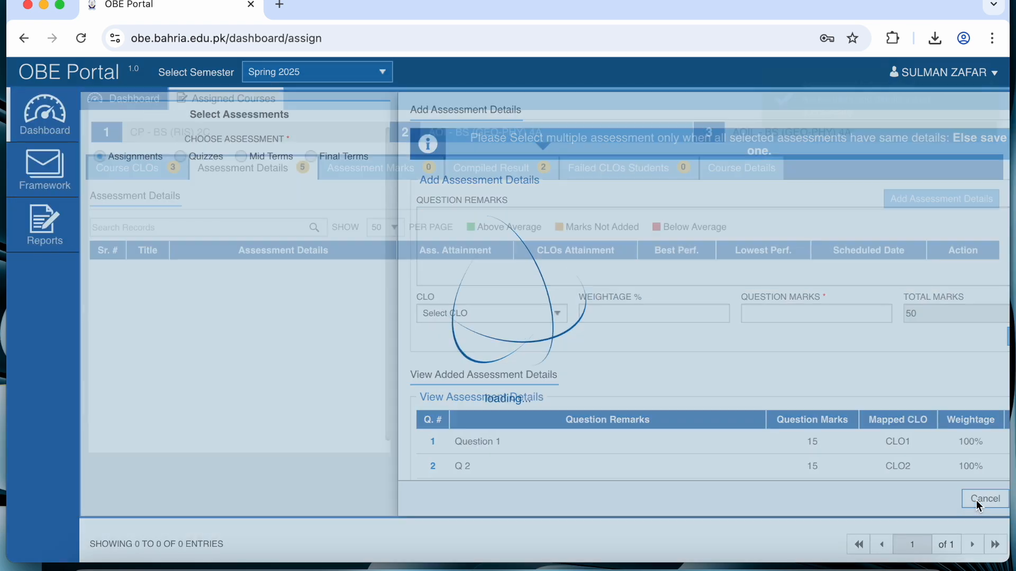
- Check the saved Mids and Finals entries and open the course's assessment marks
scroll(311, 375, "down", 4)
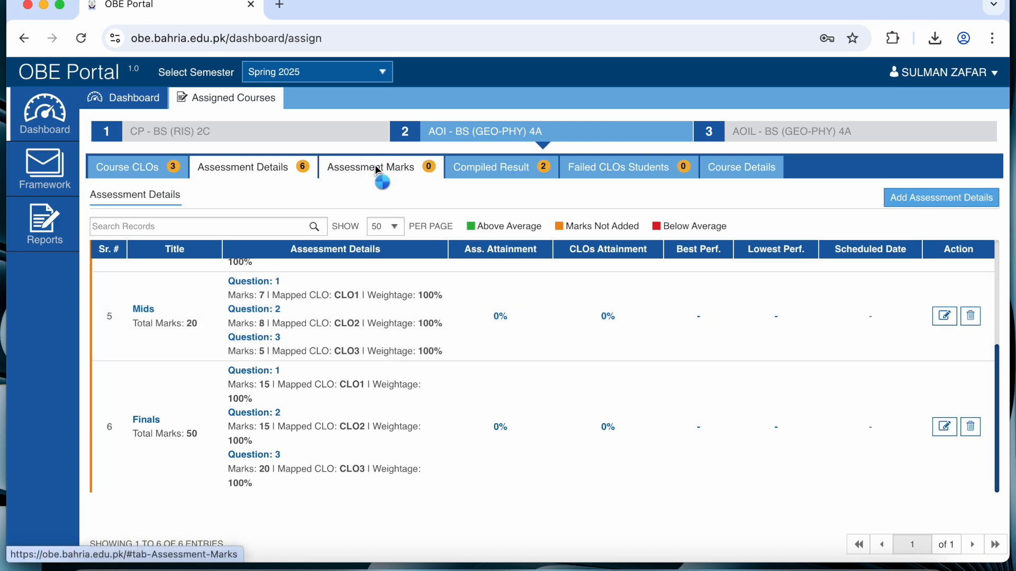
left_click(375, 167)
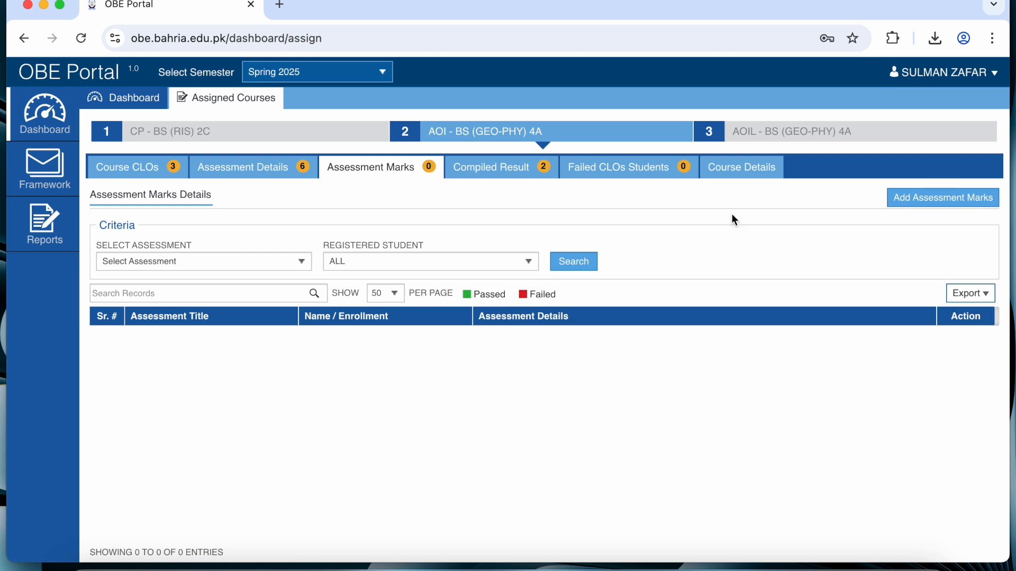
left_click(302, 262)
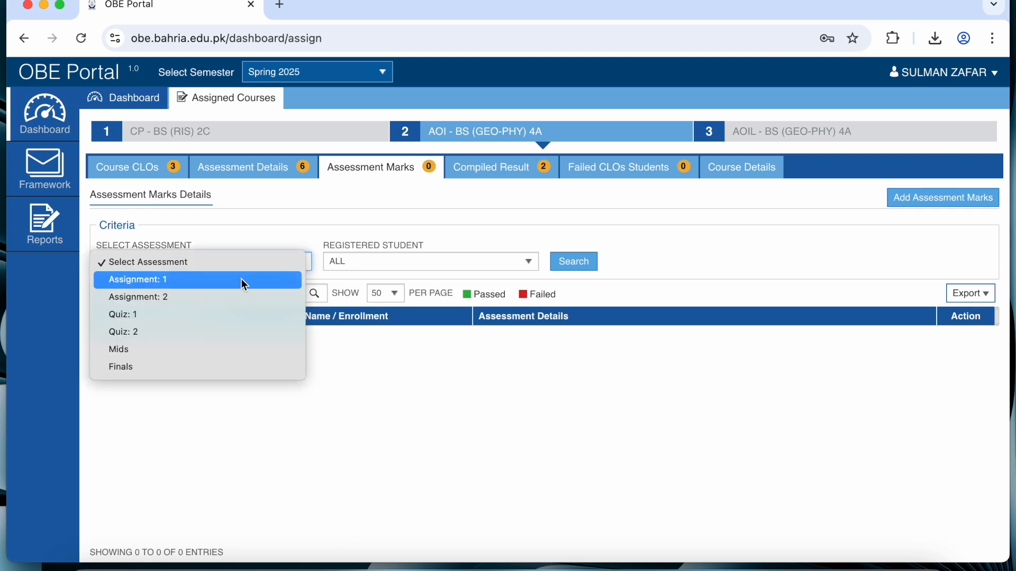
left_click(152, 279)
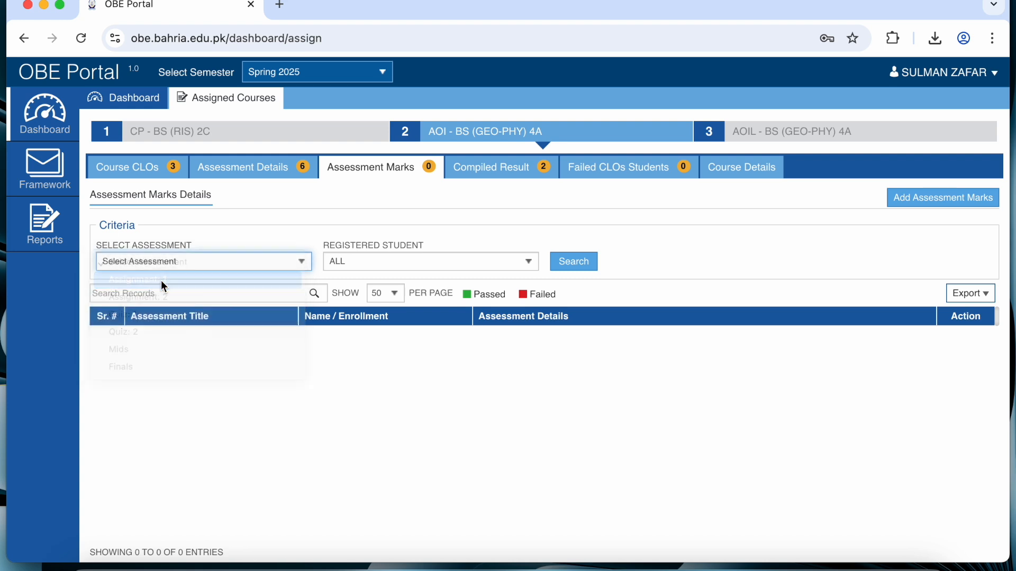
left_click(219, 265)
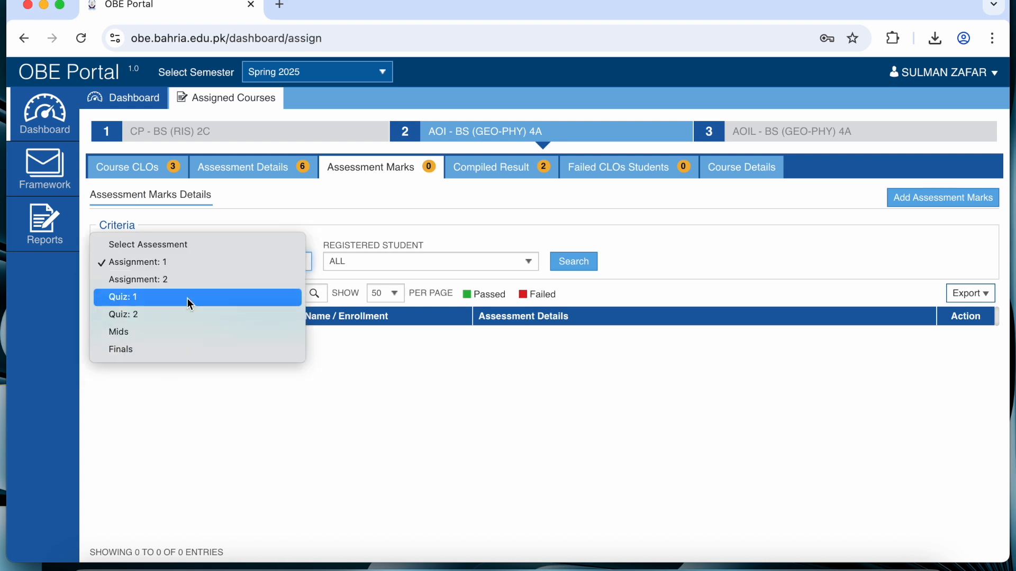
left_click(189, 265)
left_click(955, 198)
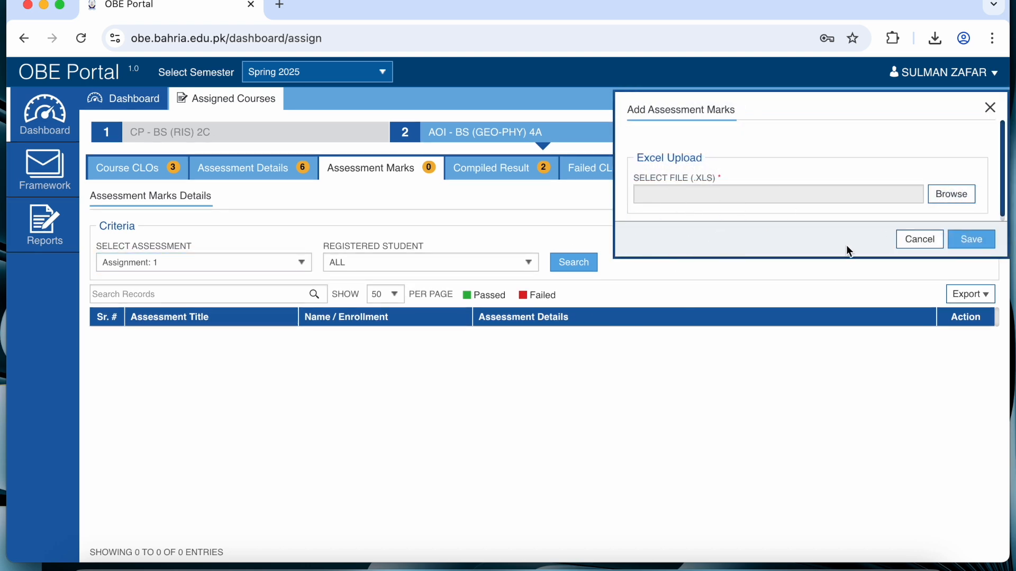
left_click(920, 240)
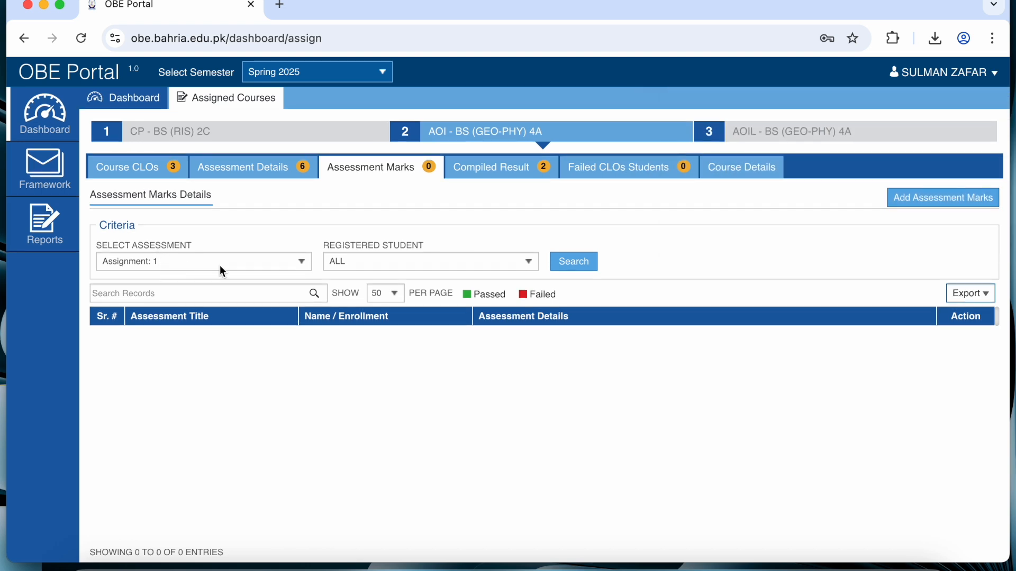
left_click(268, 269)
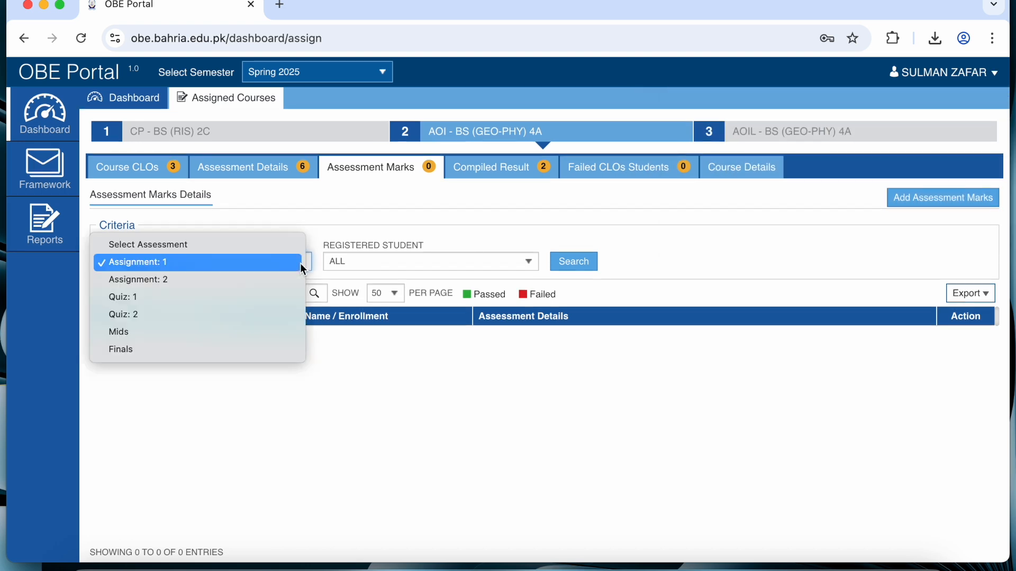
left_click(235, 248)
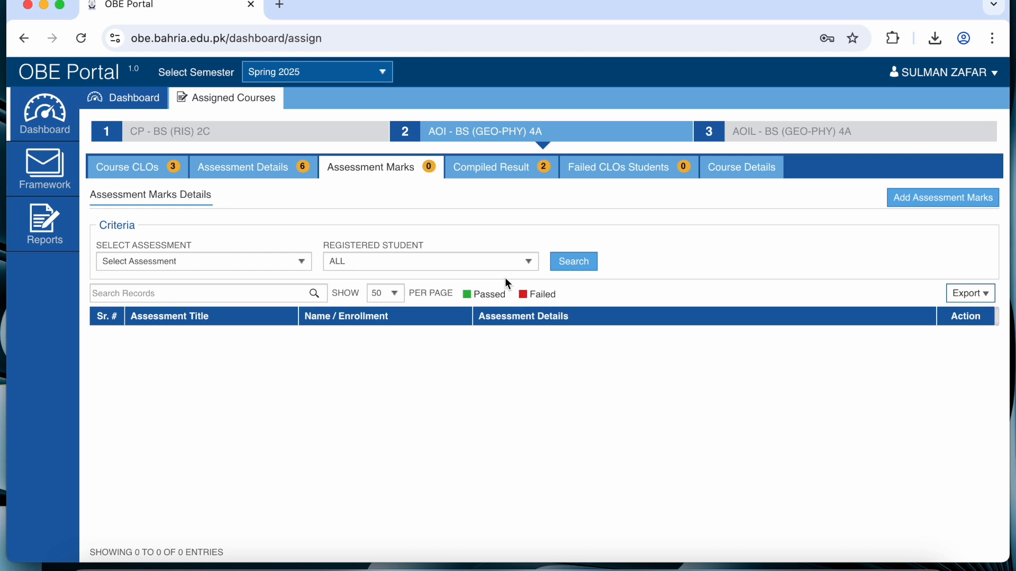
- Export the marks template for all assessments and open the downloaded file "AoI - BS (GEO-PHY) 4A.xls" in Excel
left_click(982, 296)
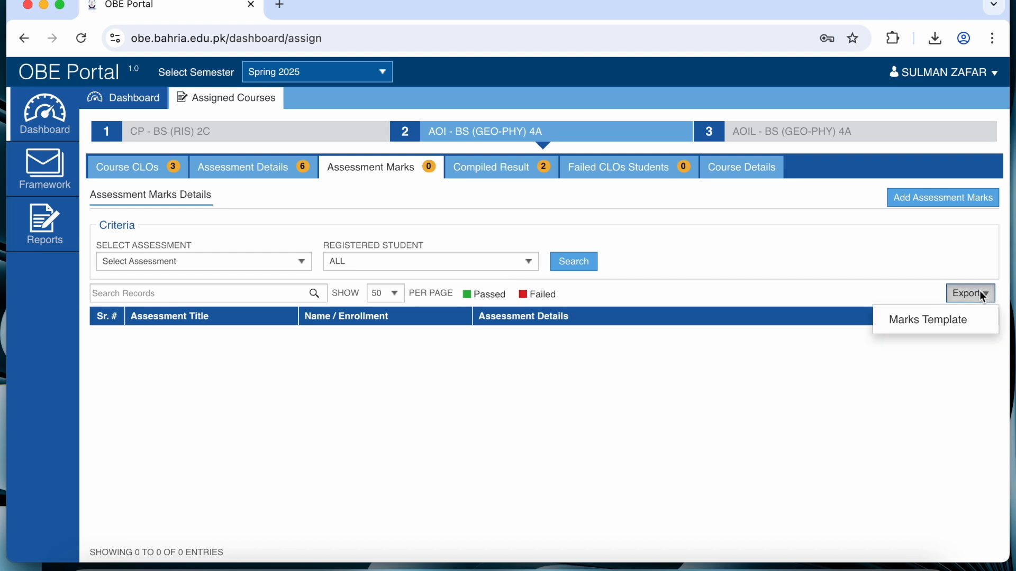
left_click(920, 320)
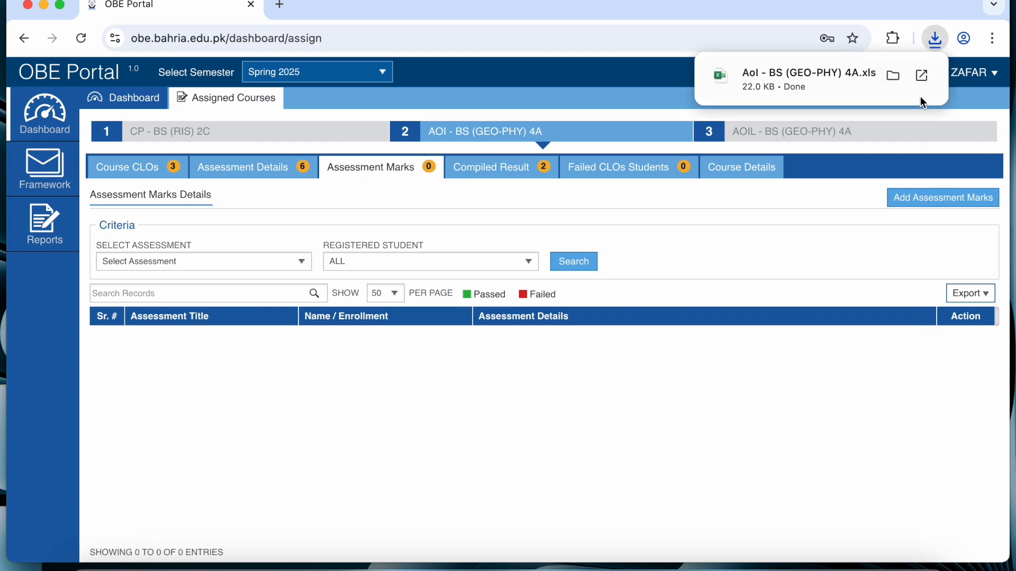
left_click(921, 76)
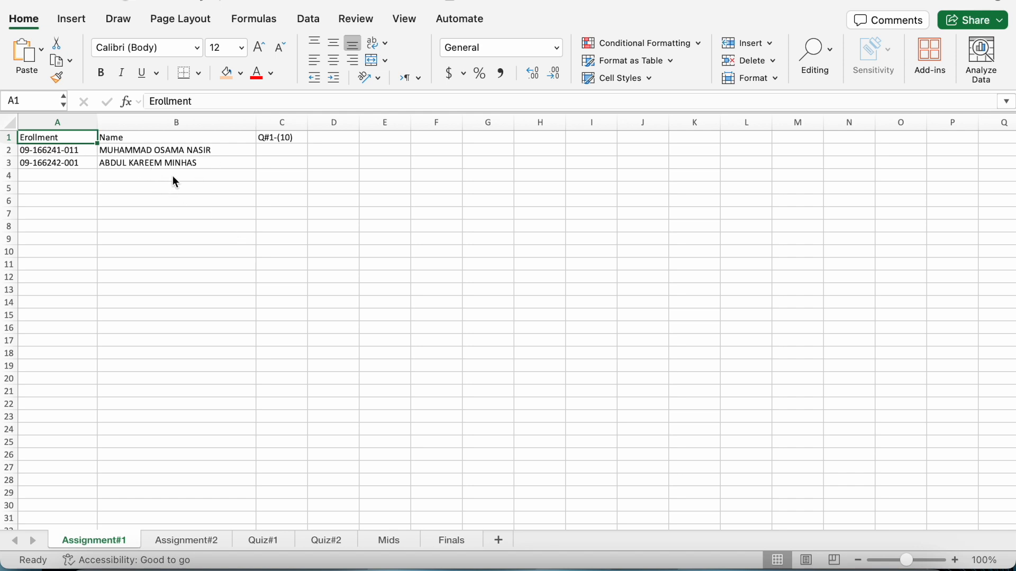
- Look through the template's Assignment#2, Quiz#1, Quiz#2, Mids and Finals sheets
left_click(183, 540)
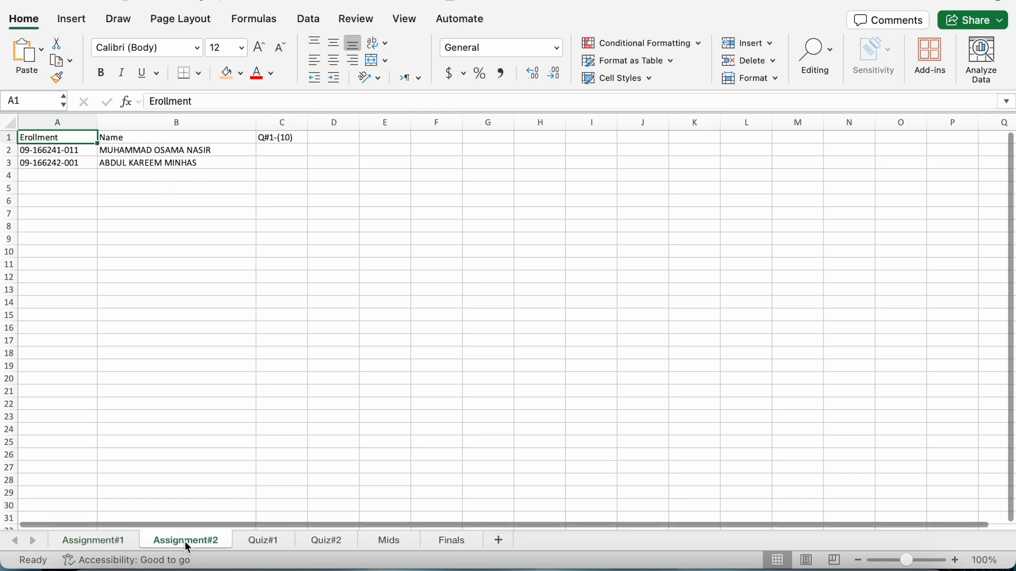
left_click(251, 541)
left_click(310, 541)
left_click(413, 542)
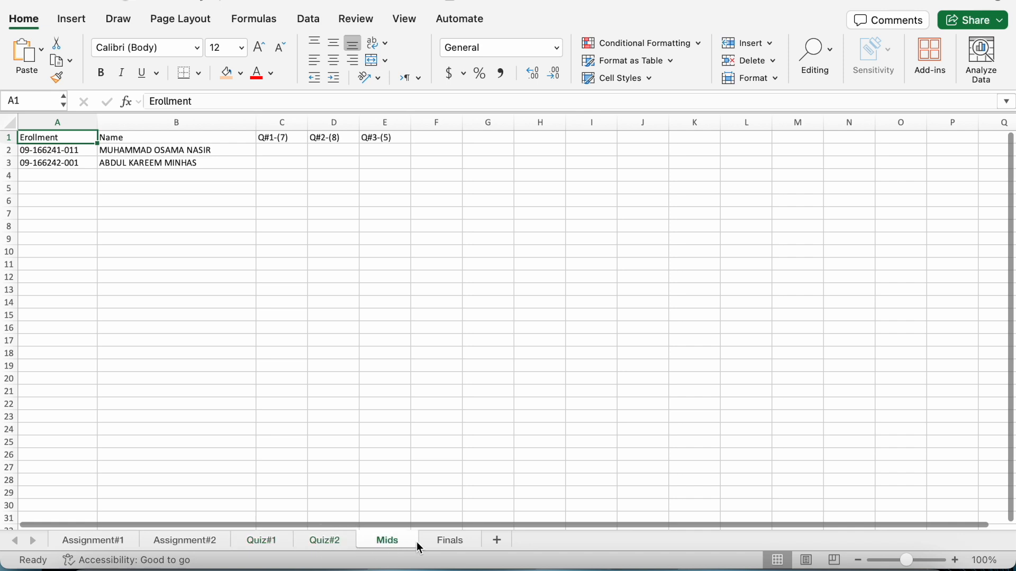
left_click(447, 544)
- On the Assignment#1 sheet, enter 10 and 5 as the Question 1 marks of the first and second students
left_click(126, 542)
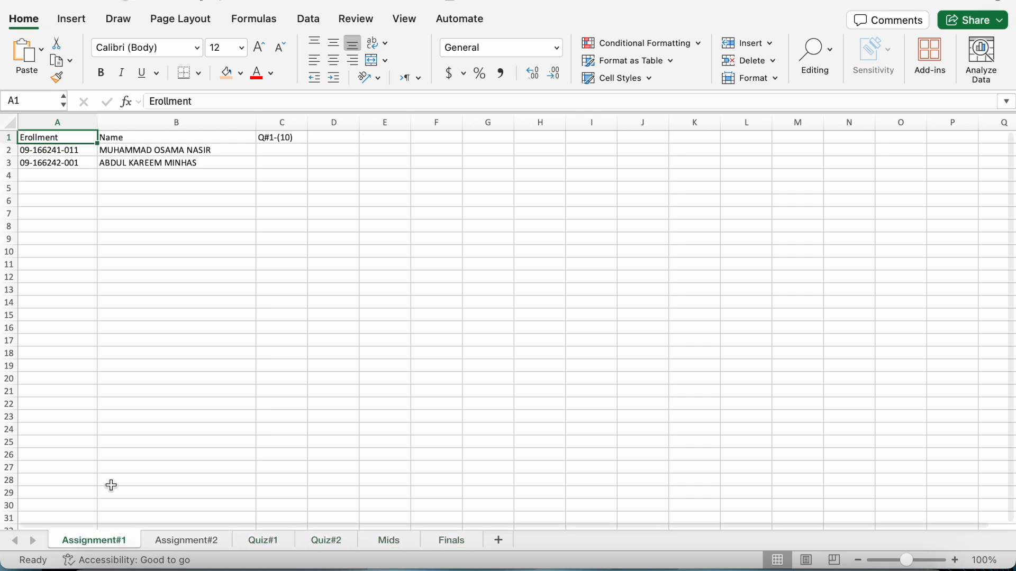
left_click(289, 150)
type("10")
key("Return")
type("5")
key("Return")
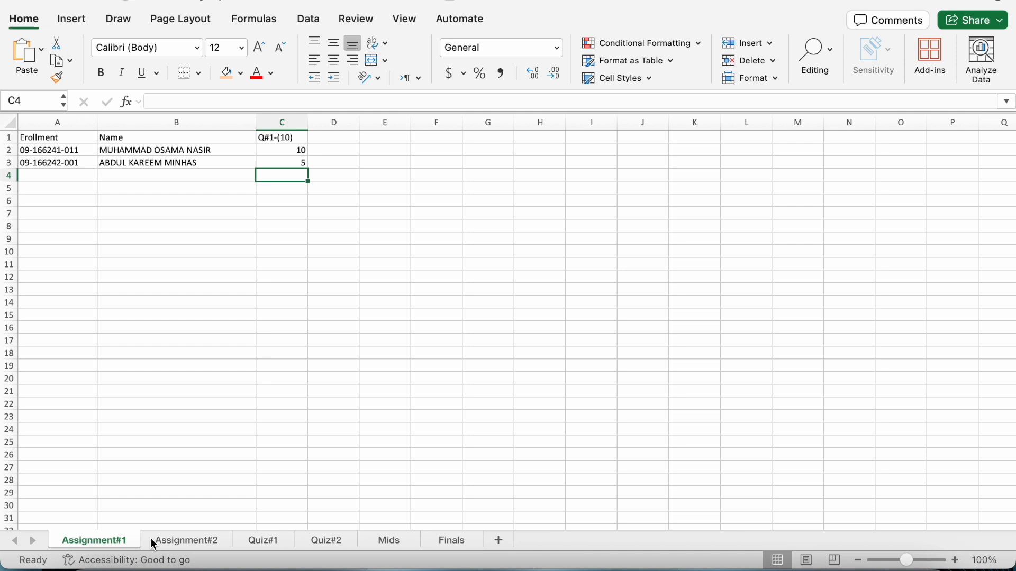
- Examine which question columns need marks on each sheet from Assignment#2 through Finals
left_click(200, 540)
left_click(259, 540)
left_click(317, 542)
left_click(392, 542)
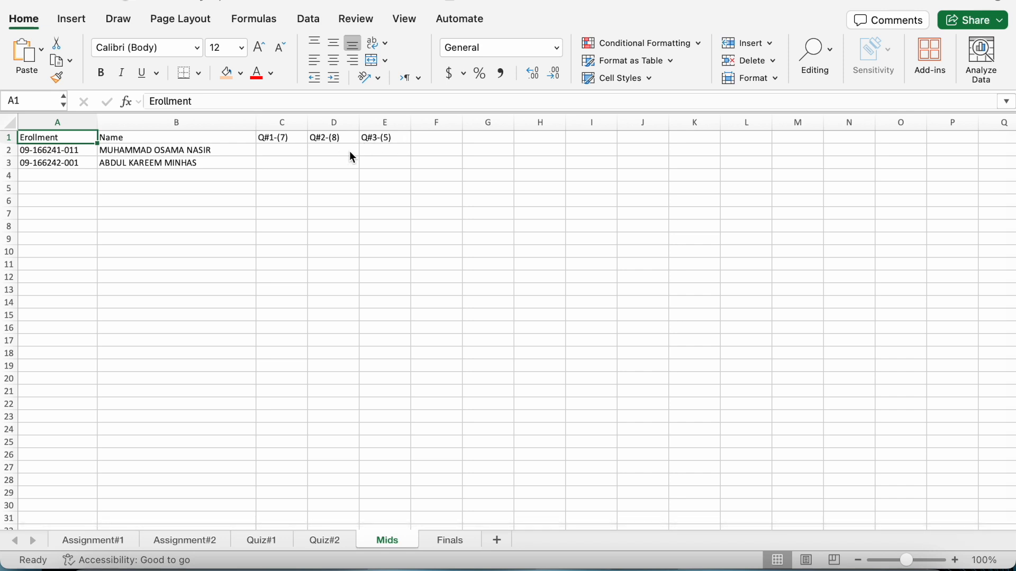
left_click(445, 541)
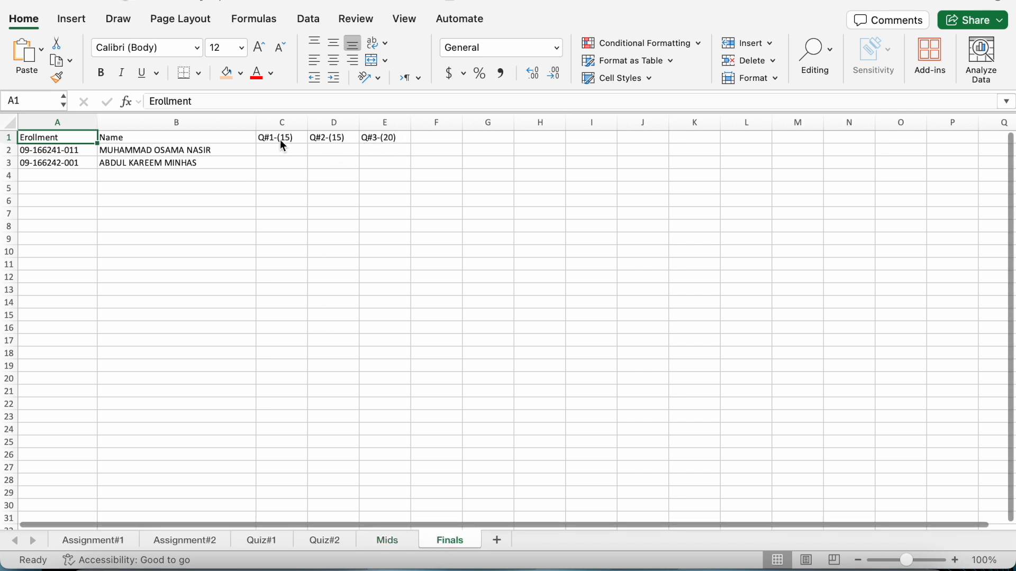
- On the Assignment#2 sheet, enter 9 and 6 as the Question 1 marks of the first and second students
left_click(174, 541)
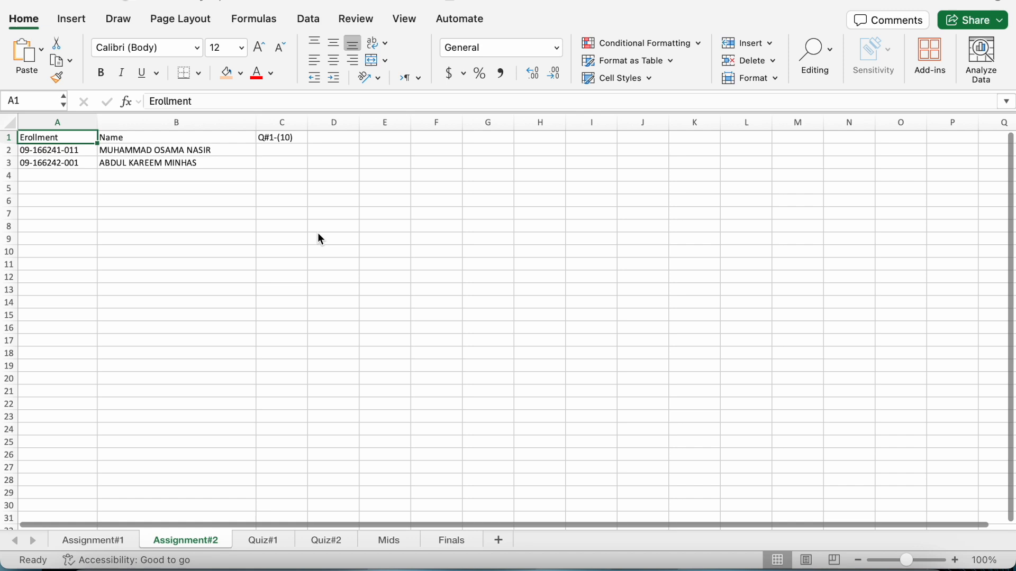
left_click(295, 151)
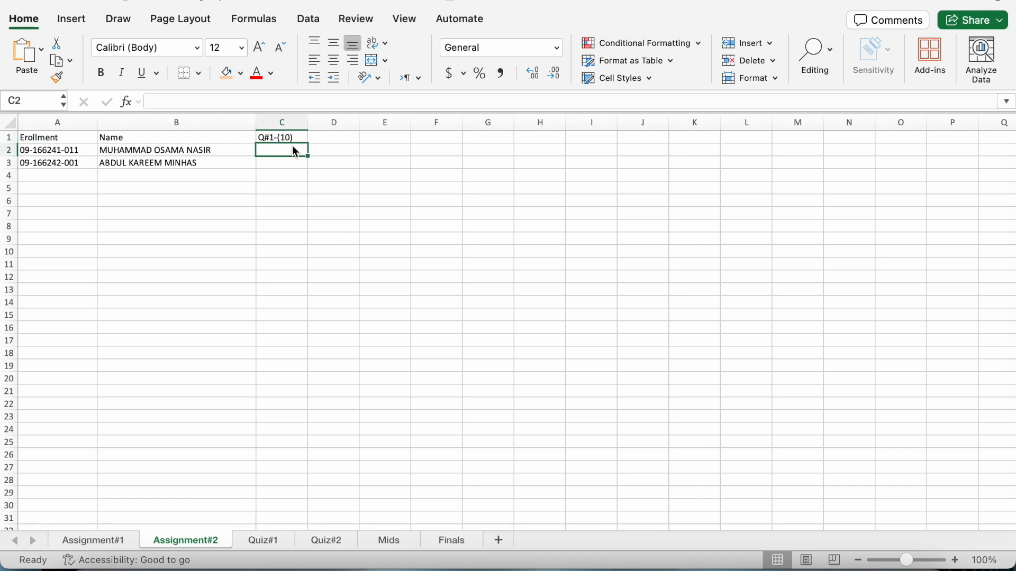
double_click(294, 149)
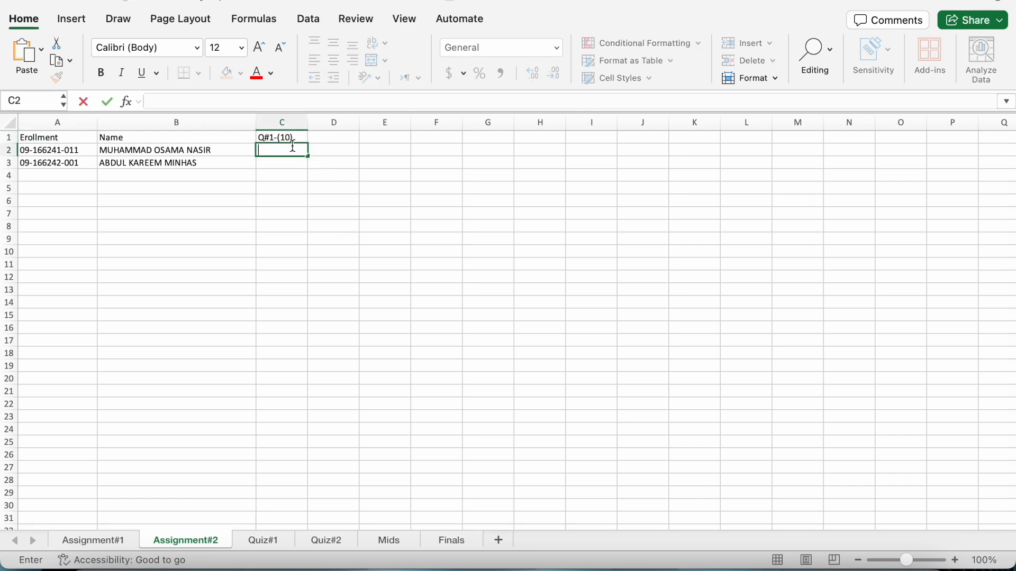
type("9")
key("Return")
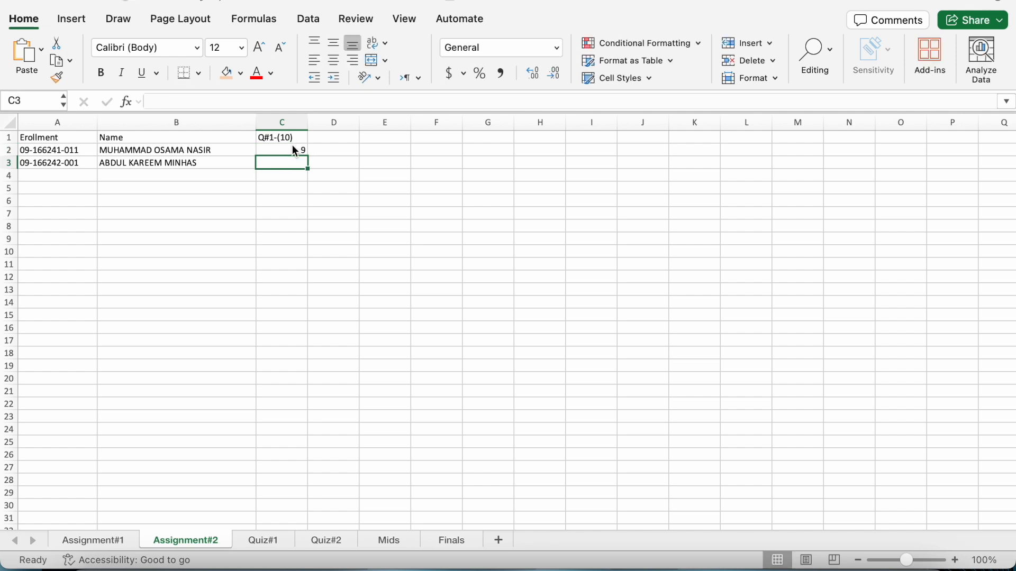
type("6")
key("Tab")
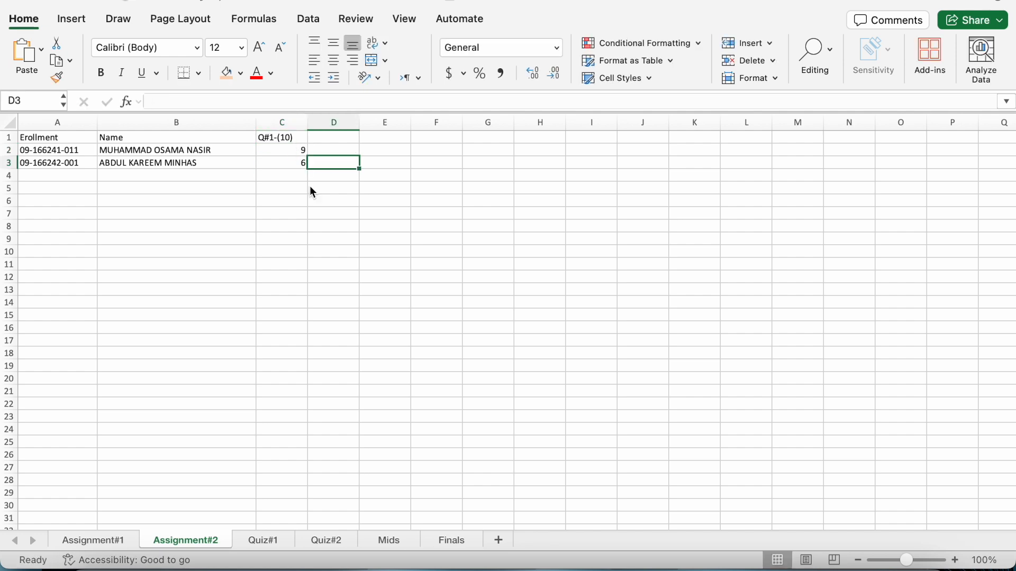
- On the Quiz#1 sheet, enter Question 1 marks of 10 for the first student and 8 for the second
left_click(263, 540)
left_click(284, 152)
type("10")
key("Return")
type("8")
left_click(331, 264)
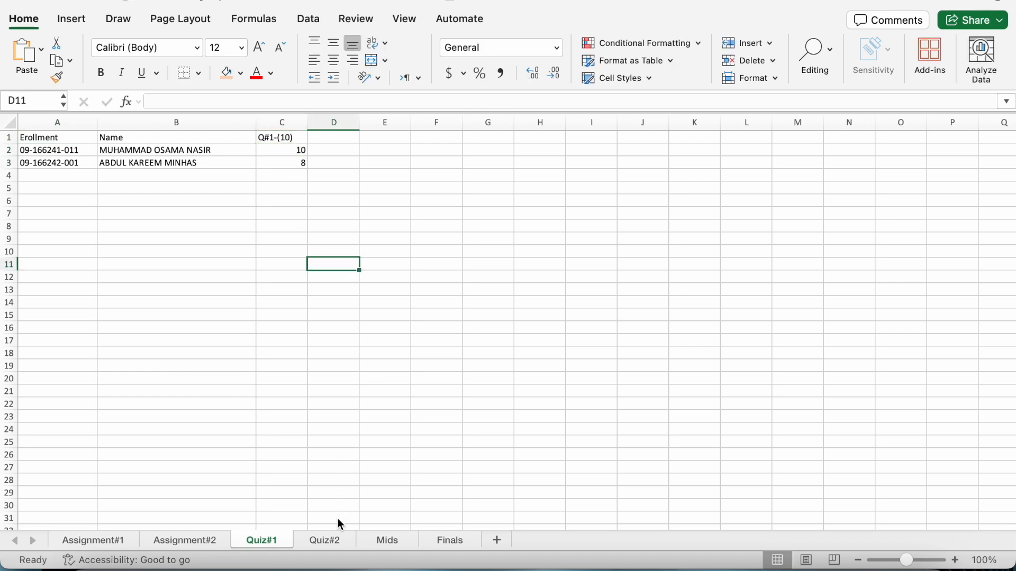
- Fill in the Quiz#2 sheet's Question 1 marks with 10 for the first student and 6 for the second
left_click(327, 541)
left_click(280, 151)
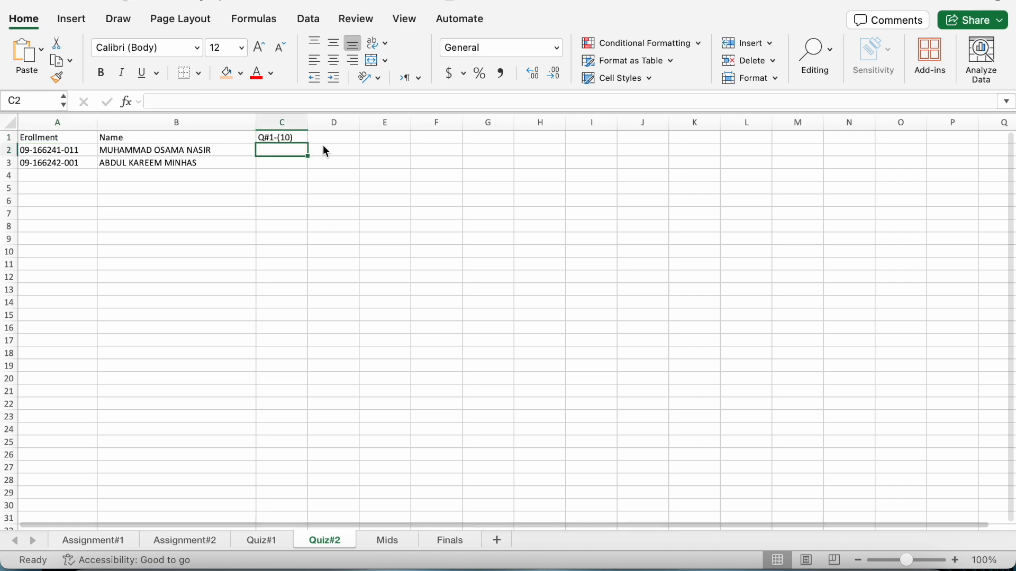
type("10")
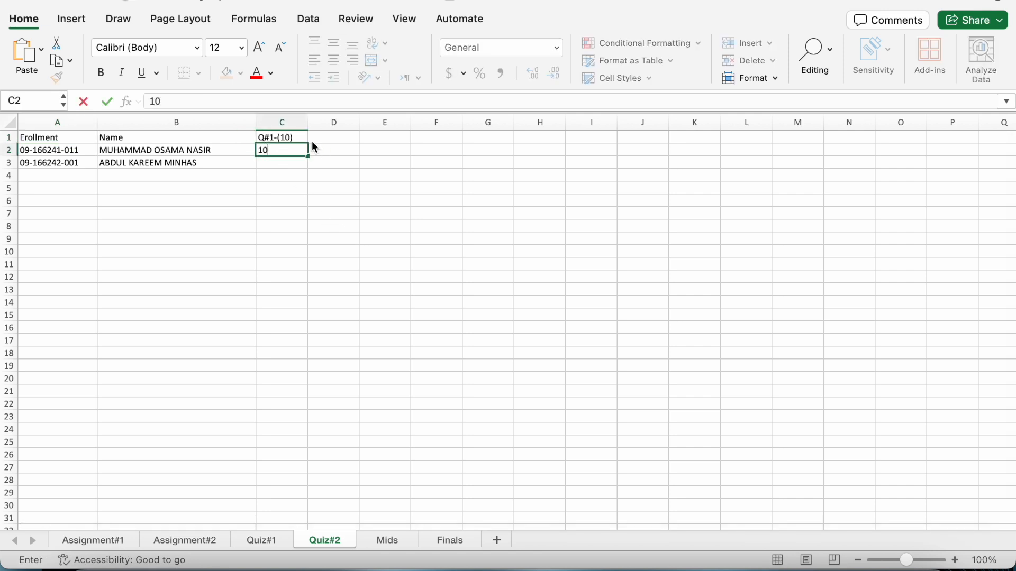
key("Return")
type("6")
left_click(283, 236)
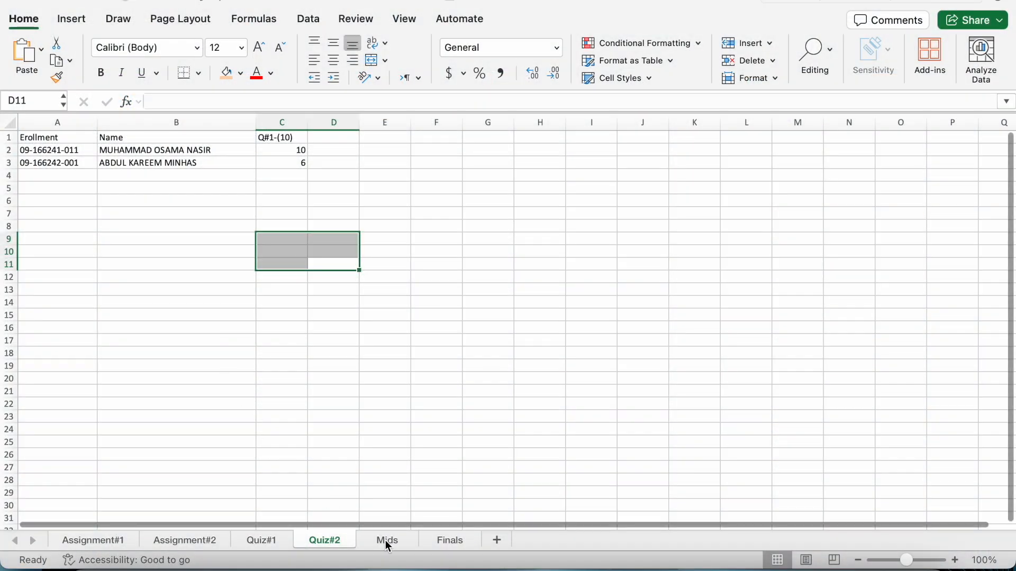
- On the Mids sheet, enter the first student's marks for Questions 1 to 3 as 5, 6 and 2
left_click(395, 541)
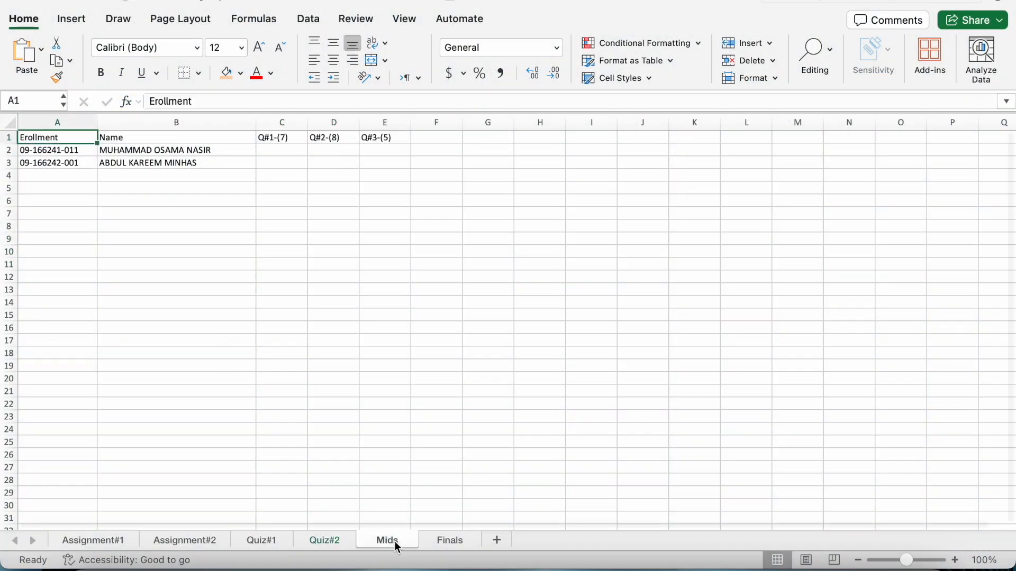
left_click(292, 151)
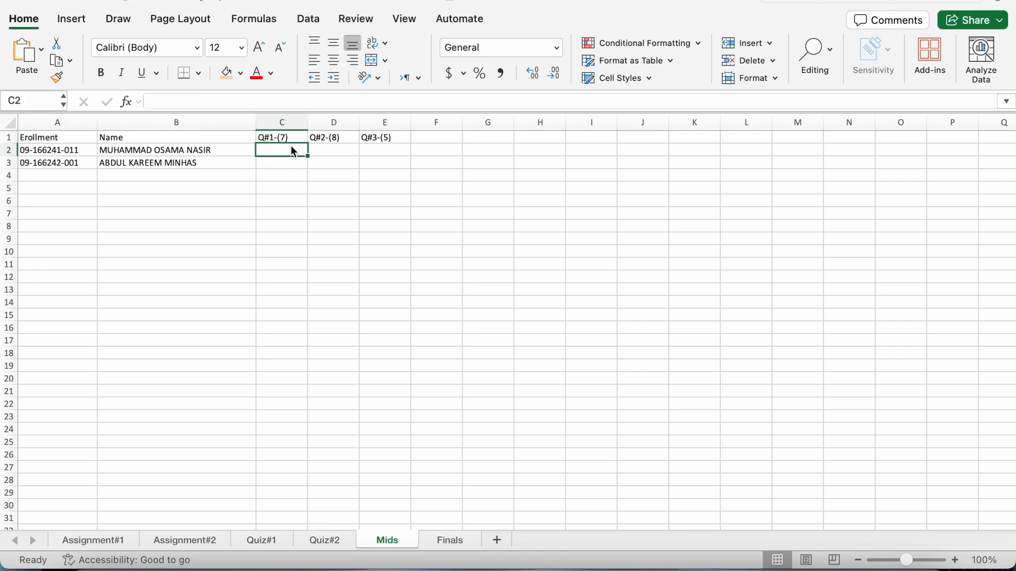
type("5")
key("Tab")
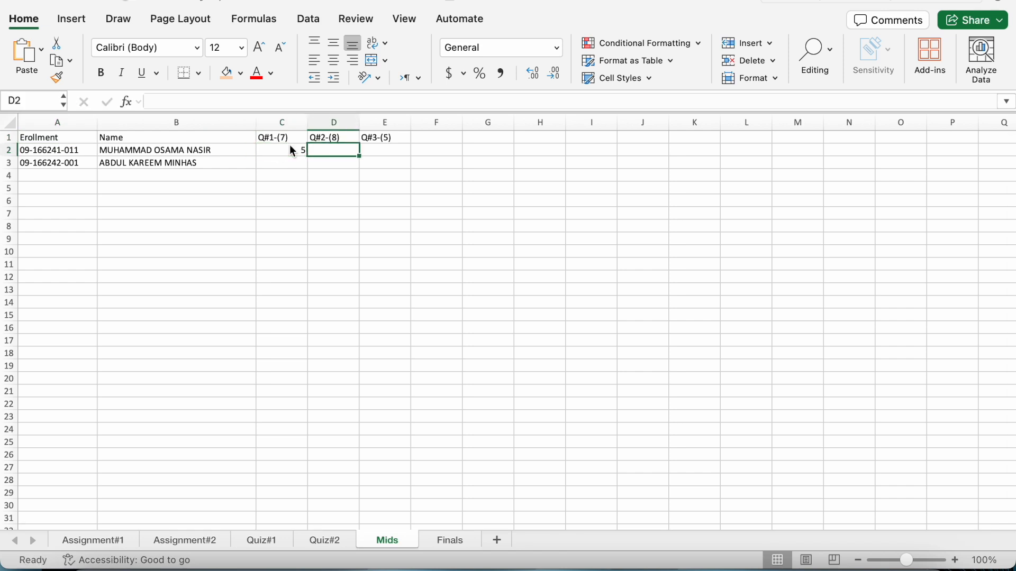
type("6")
key("Tab")
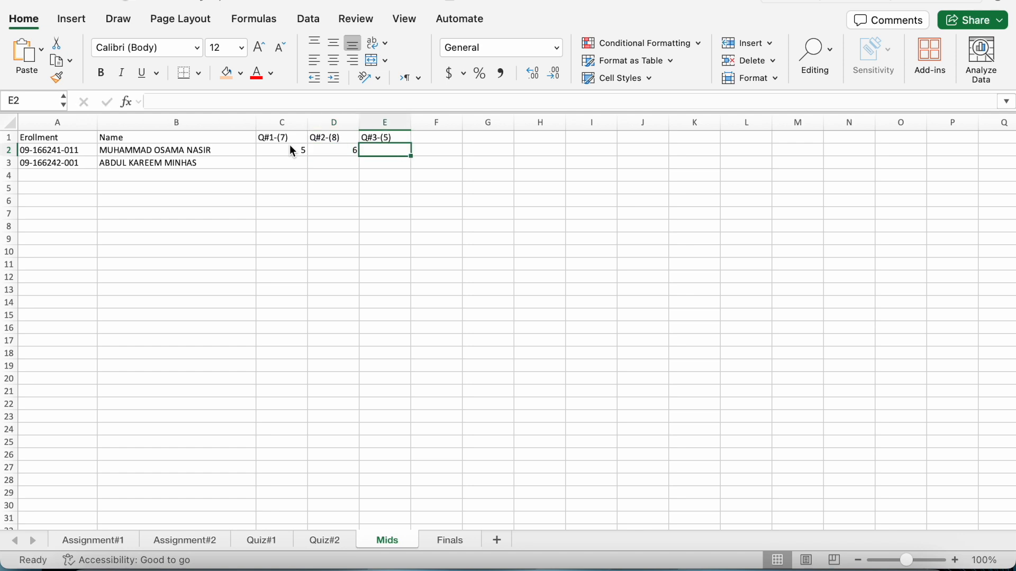
type("2")
key("Return")
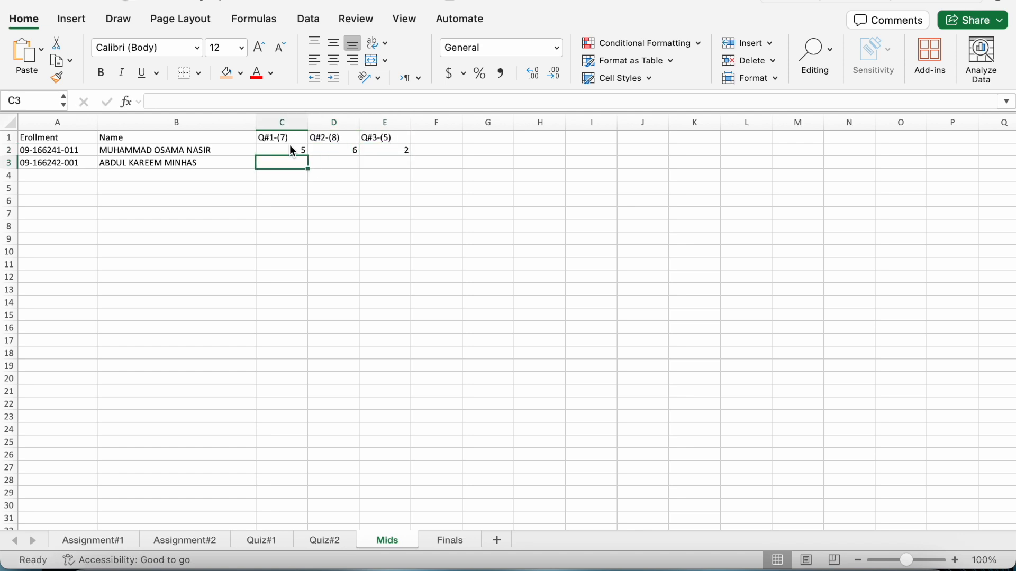
- Enter the second student's Mids marks for Questions 1 to 3 as 4, 5 and 1
type("4")
key("Tab")
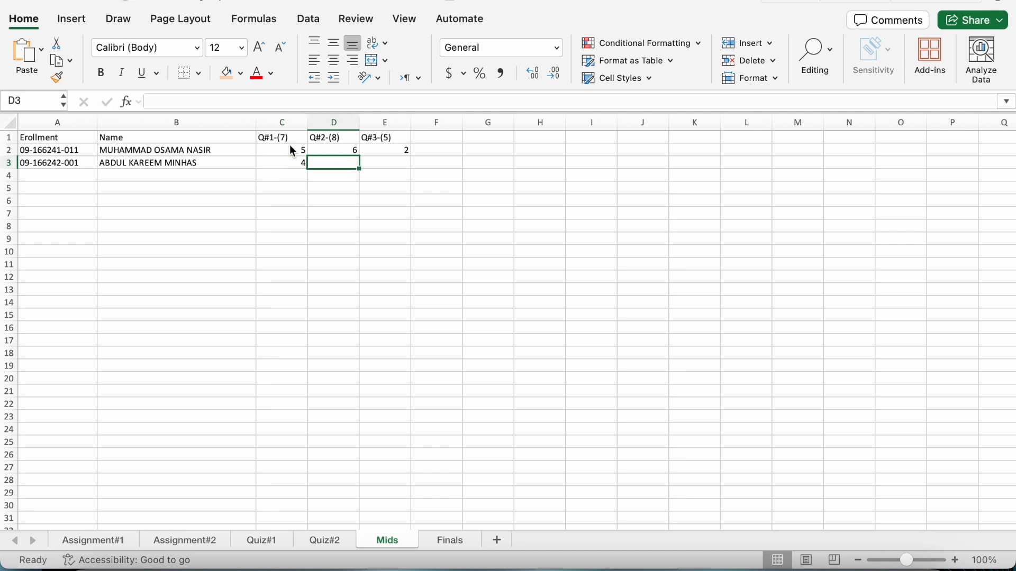
type("5")
key("Tab")
type("1")
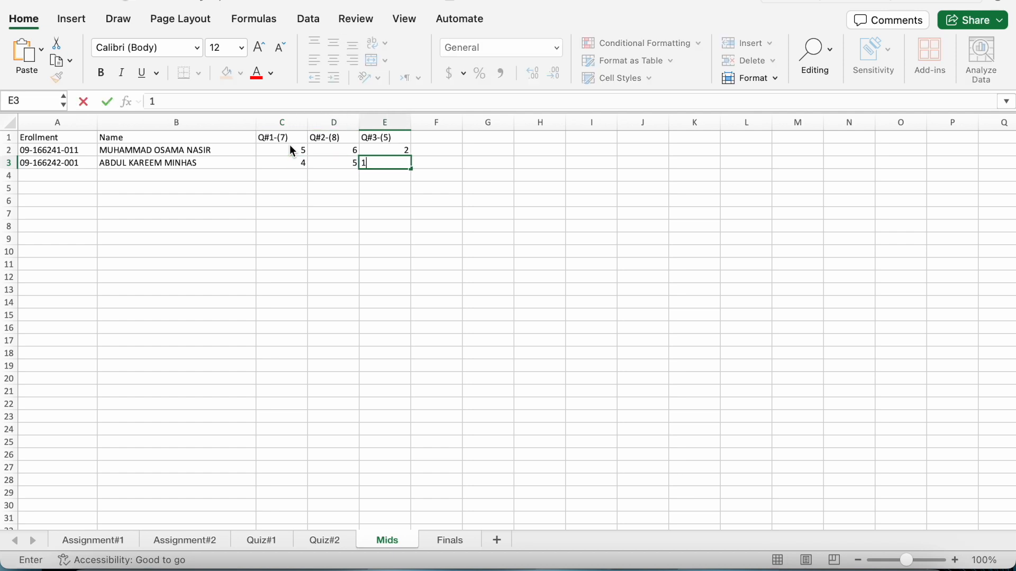
key("Return")
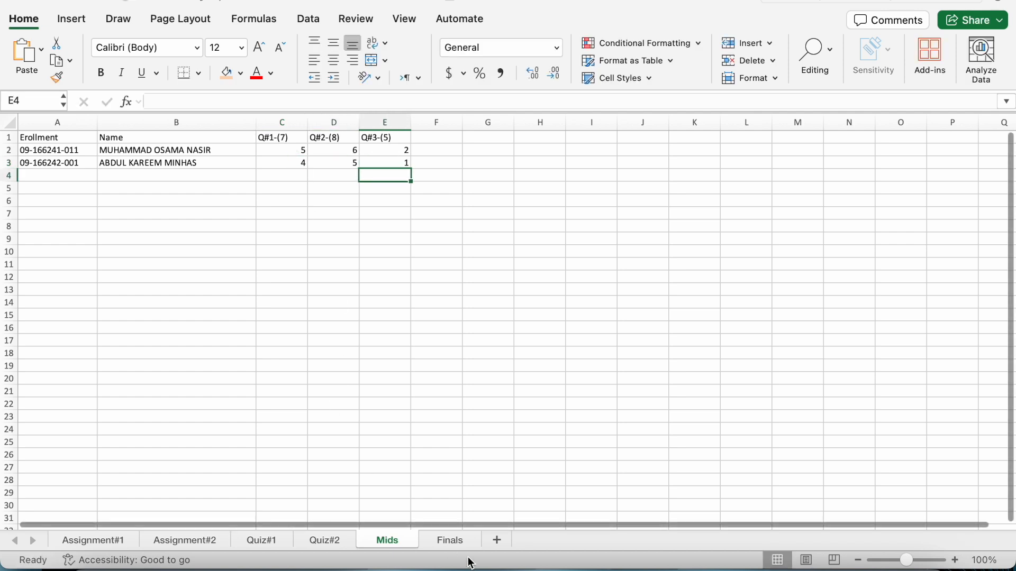
- On the Finals sheet, enter the first student's marks for Questions 1 to 3 as 10, 12 and 15
left_click(451, 541)
left_click(284, 146)
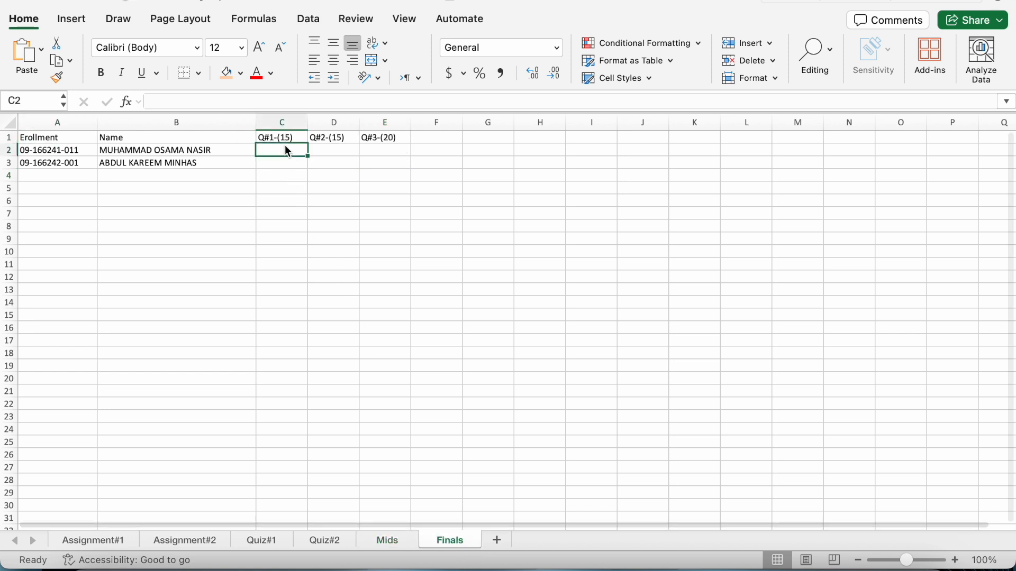
type("11")
key("BackSpace")
type("0")
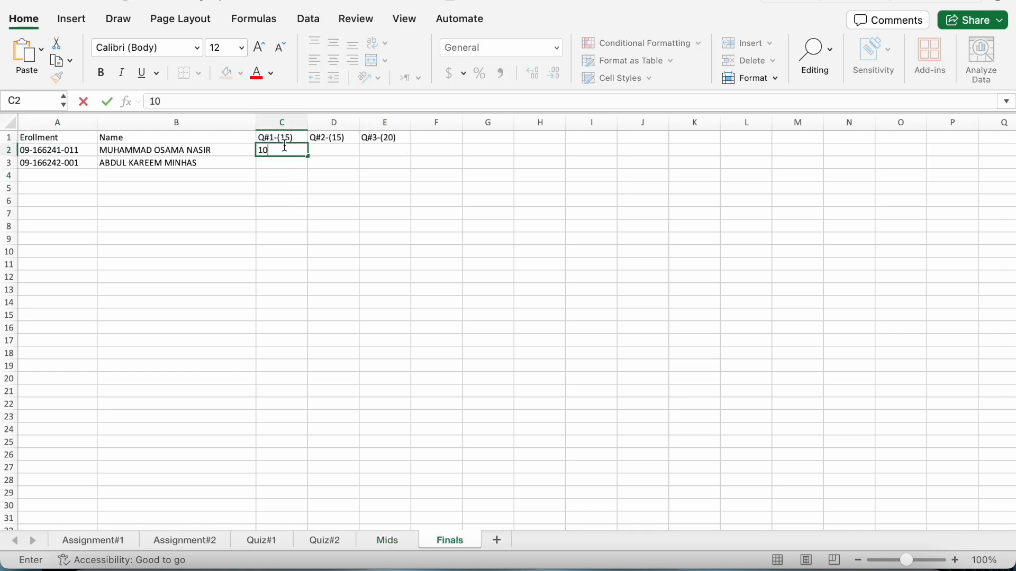
key("Tab")
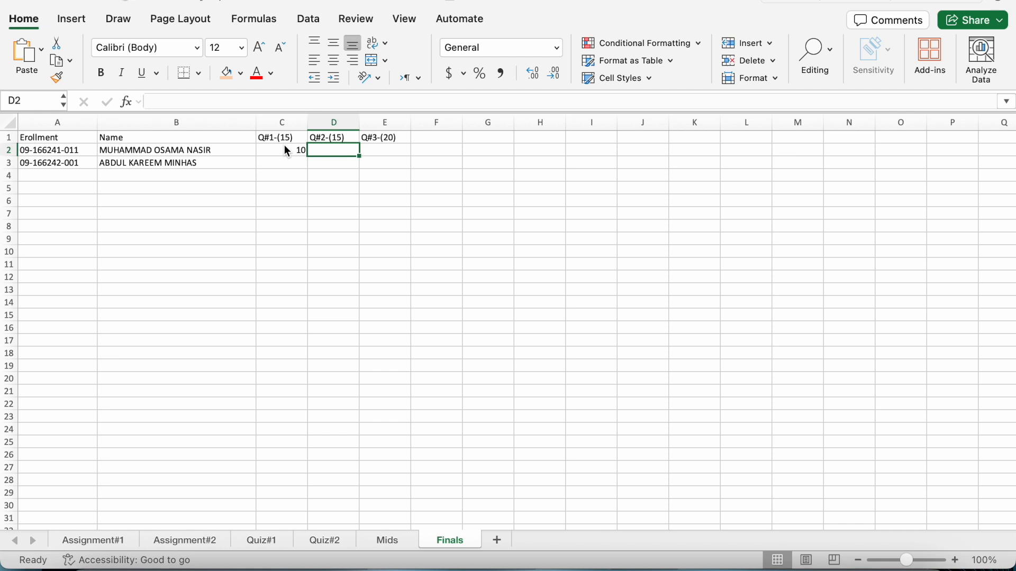
type("12")
key("Tab")
type("15")
key("Return")
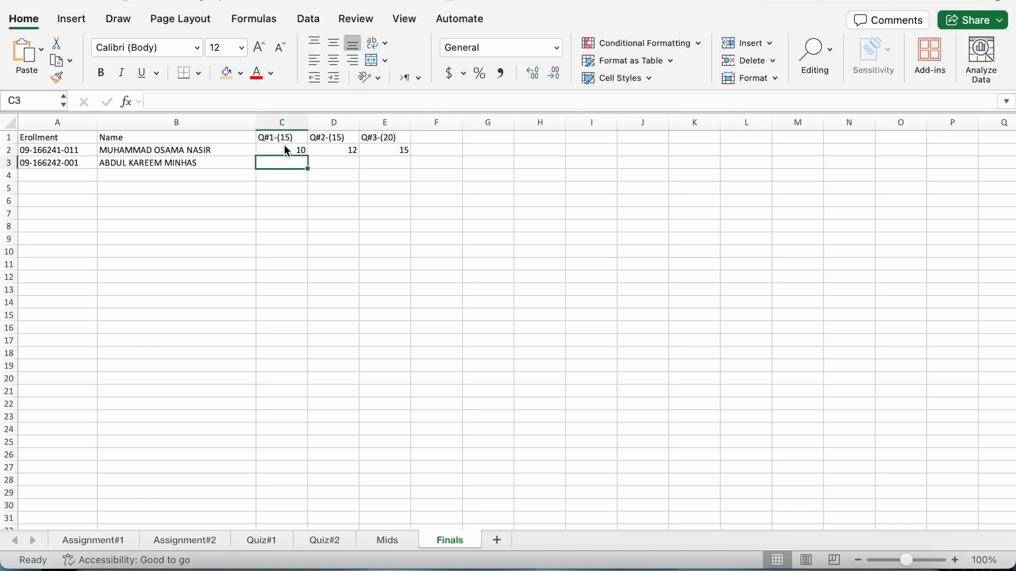
- Enter the second student's Finals marks for Questions 1 to 3 as 11, 13 and 5
type("11")
key("Tab")
type("13")
key("Tab")
type("5")
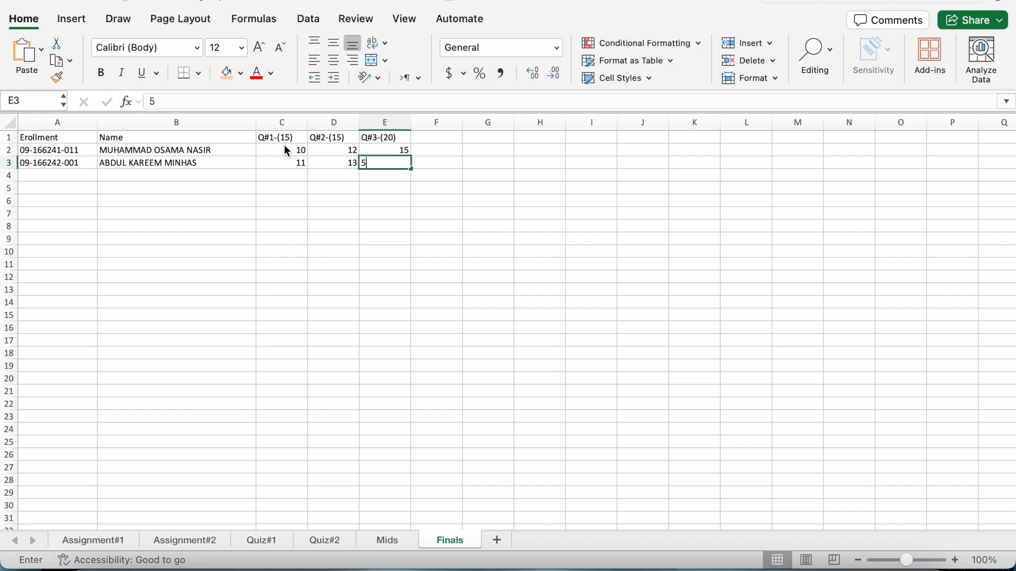
left_click(454, 320)
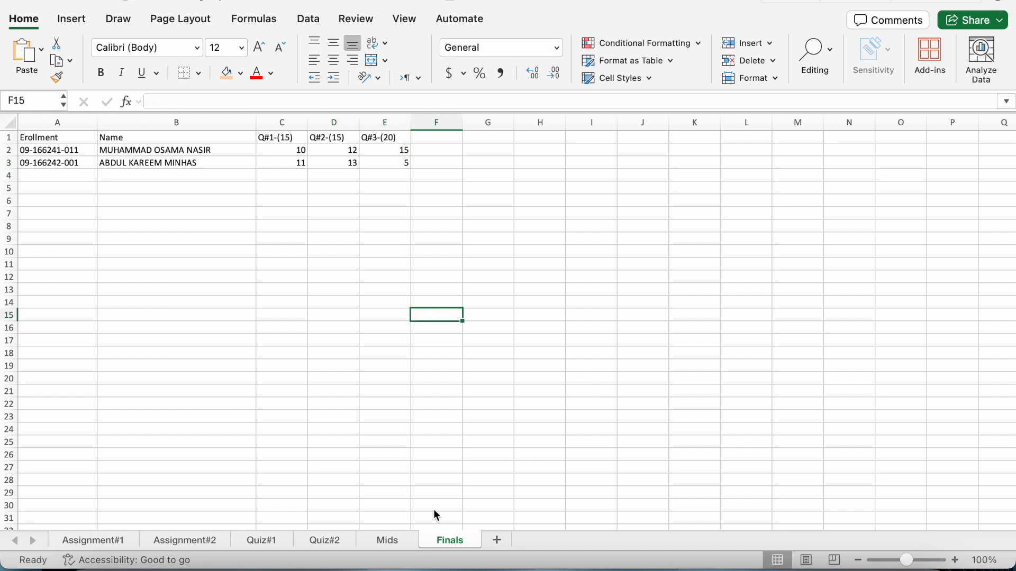
- Review the entered marks on each sheet from Mids back to Assignment#1
left_click(388, 544)
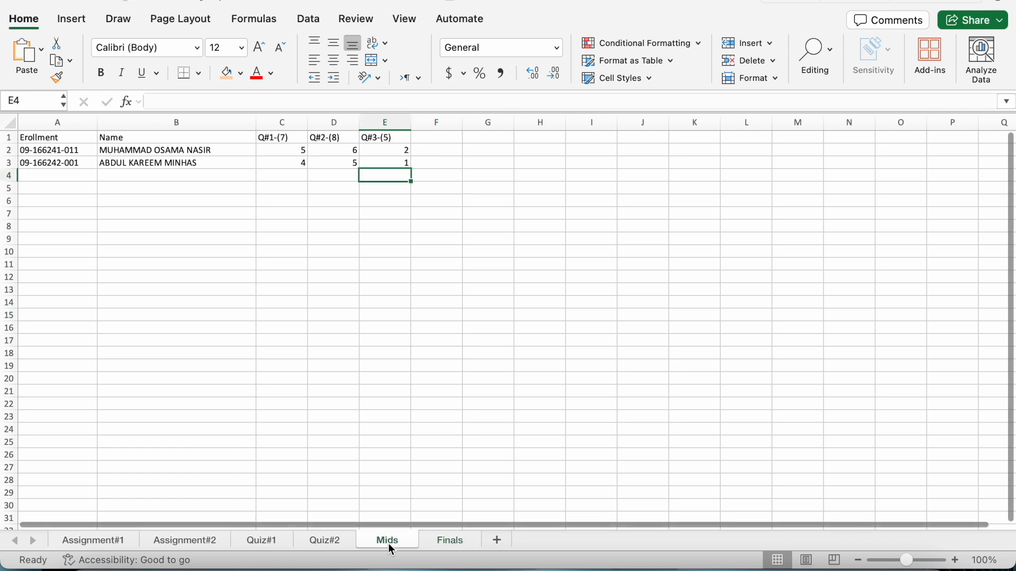
left_click(342, 539)
left_click(270, 540)
left_click(204, 542)
left_click(133, 542)
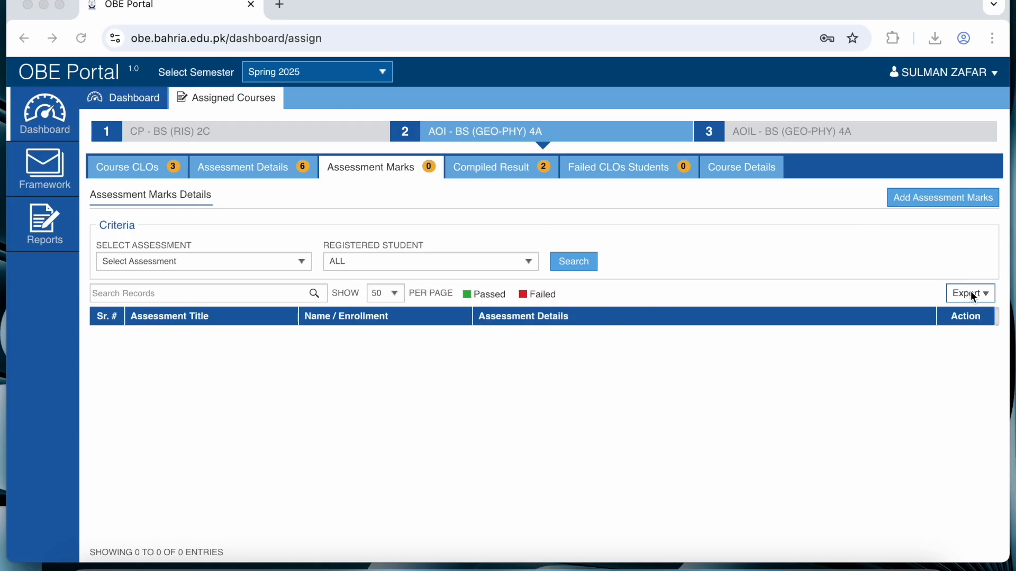
- In the OBE portal, start adding assessment marks and choose "AoI - BS (GEO-PHY) 4A.xlsx" as the Excel file to upload
left_click(945, 198)
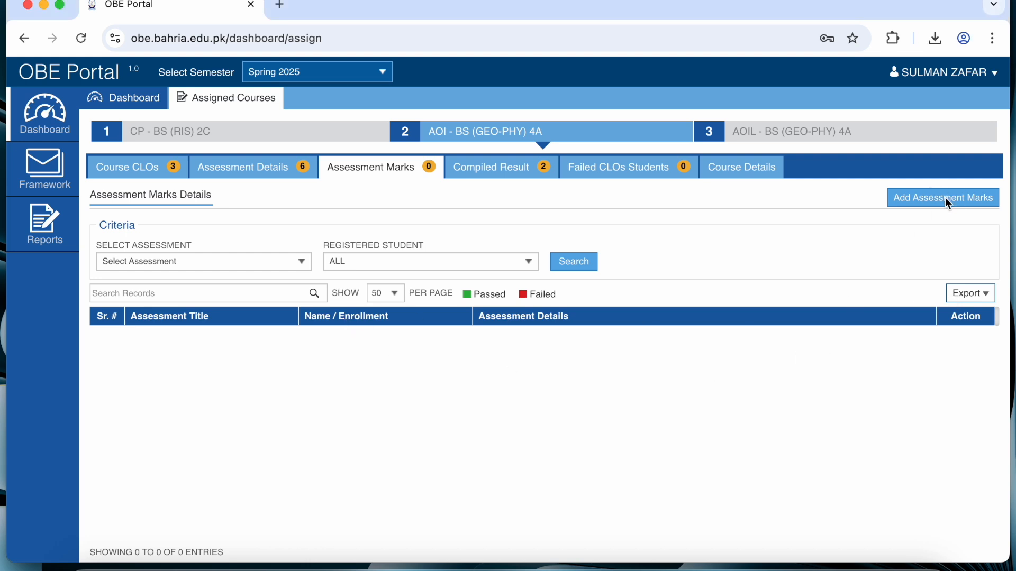
left_click(940, 198)
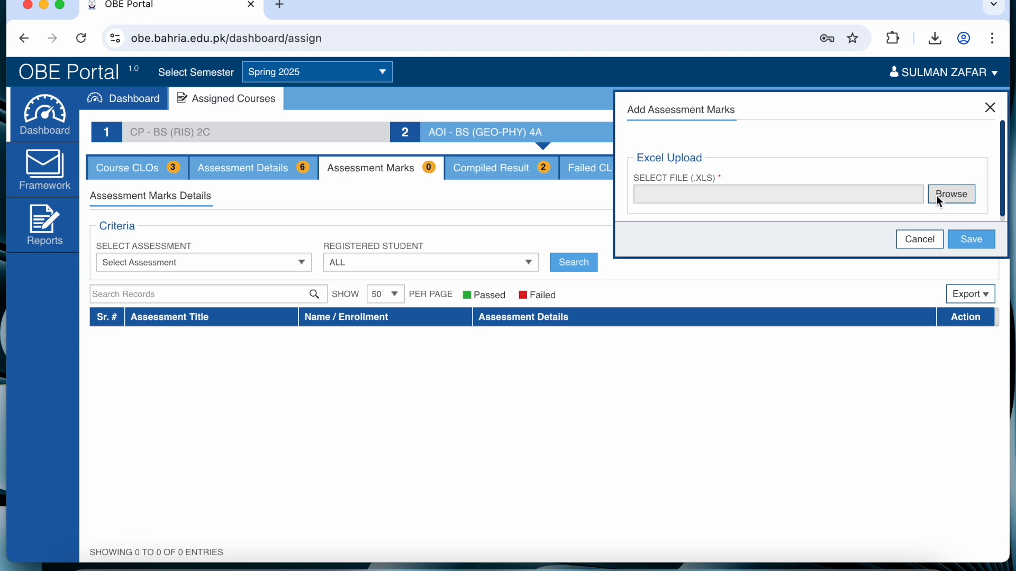
left_click(947, 194)
double_click(362, 195)
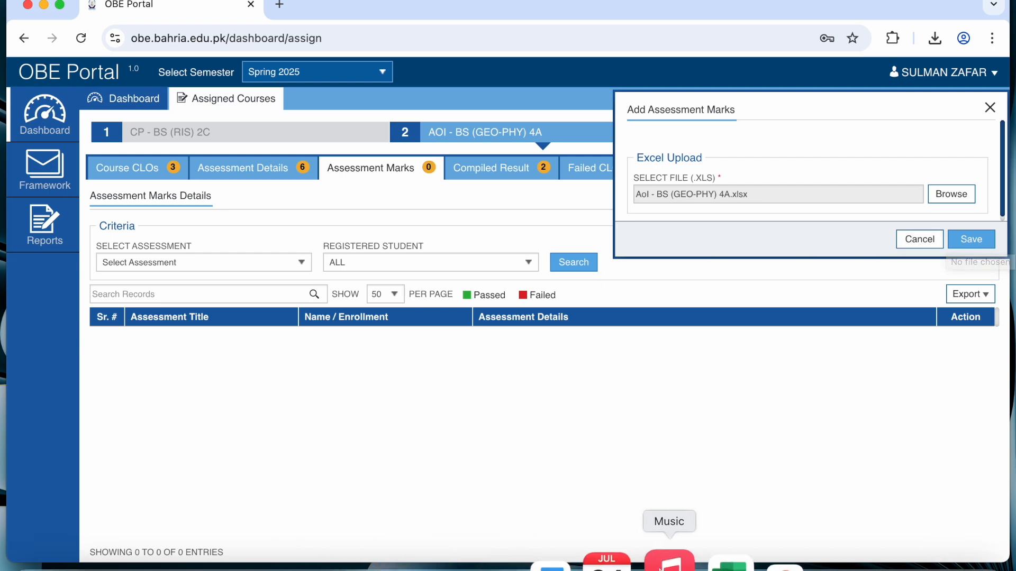
- Reopen the "AoI - BS (GEO-PHY) 4A" workbook in Excel and check its Assignment#1 and Assignment#2 sheets
left_click(699, 567)
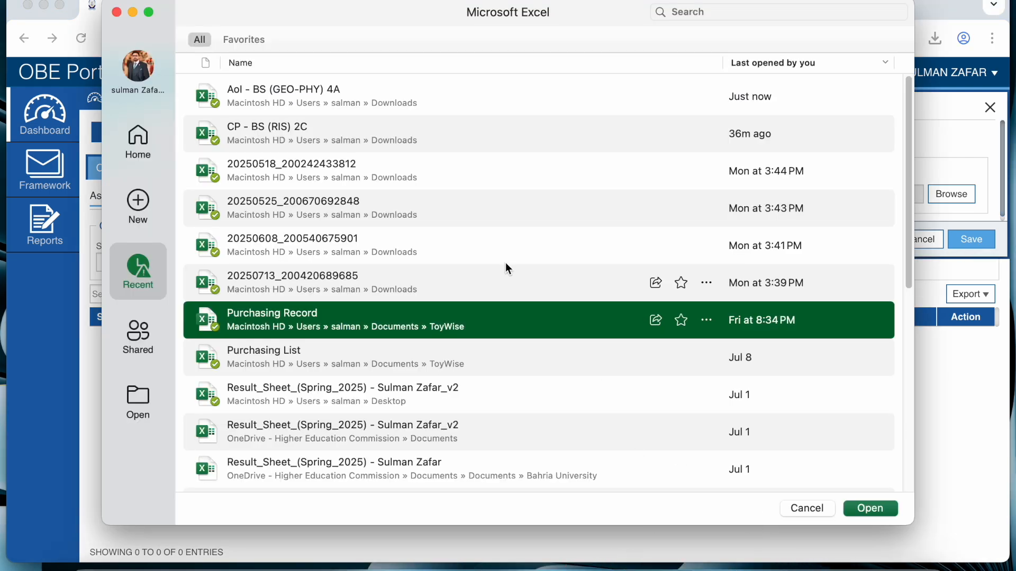
left_click(368, 93)
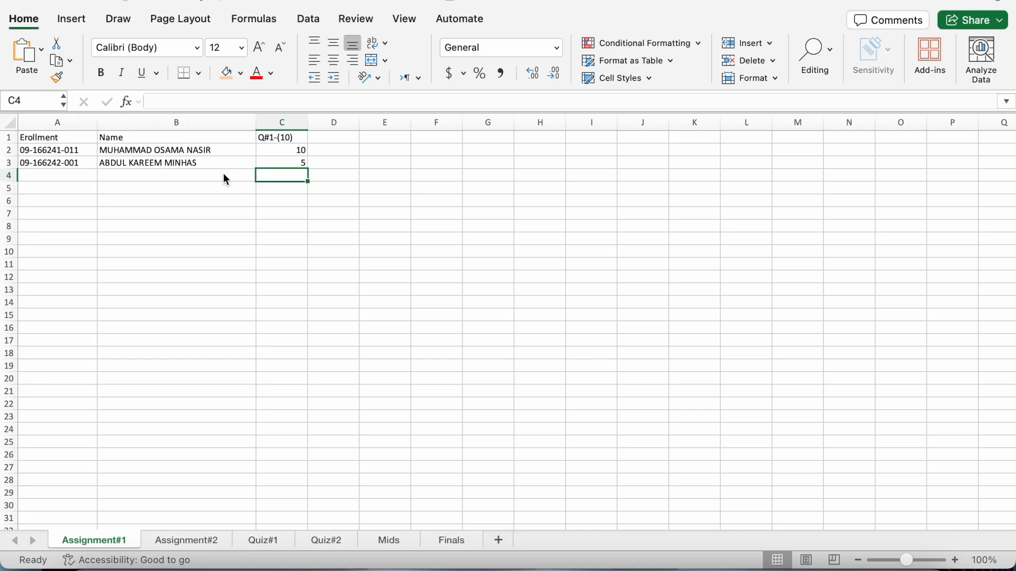
left_click(205, 542)
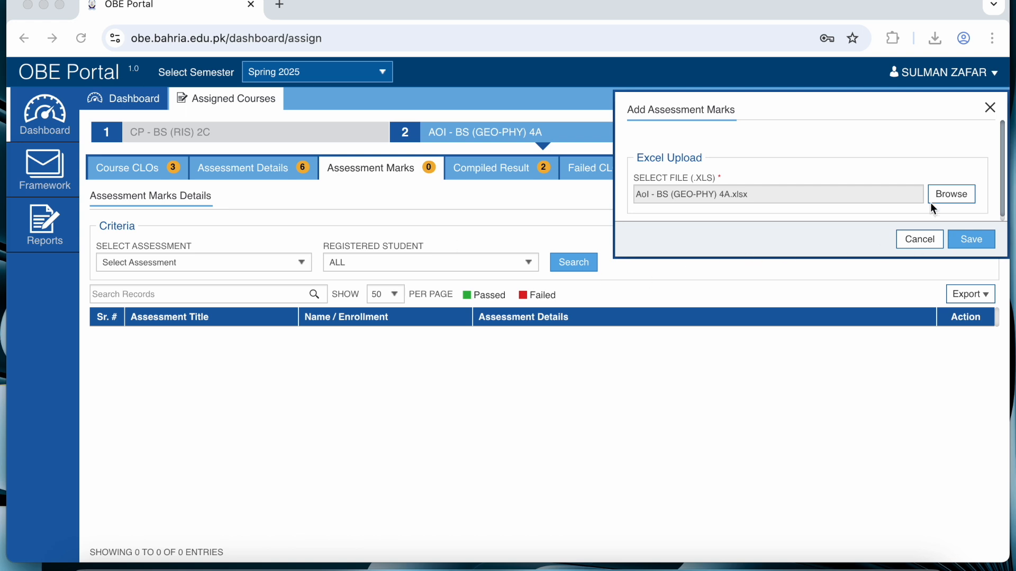
- Back in the OBE portal, save the uploaded assessment marks and view the course's compiled result
left_click(970, 240)
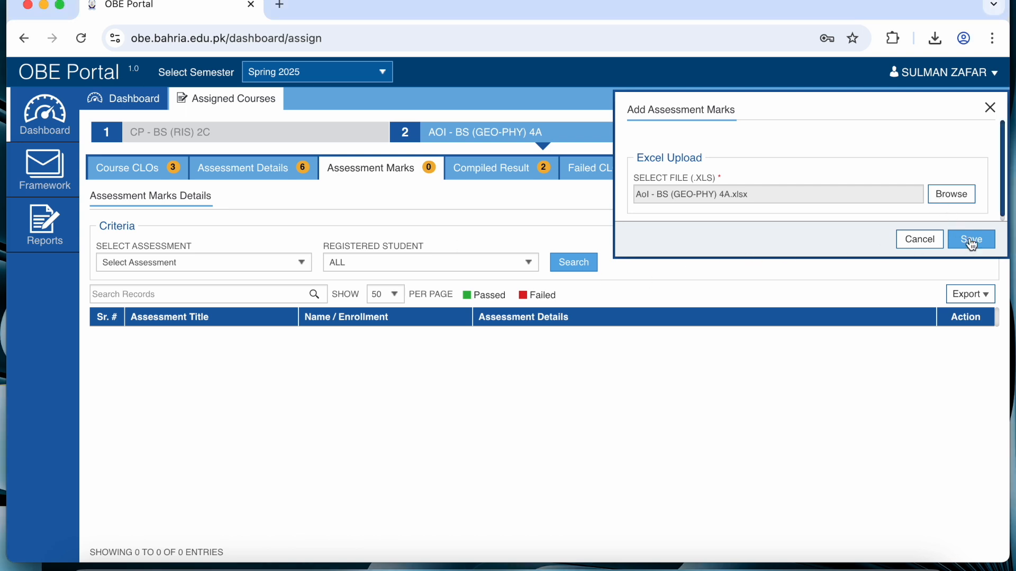
left_click(971, 240)
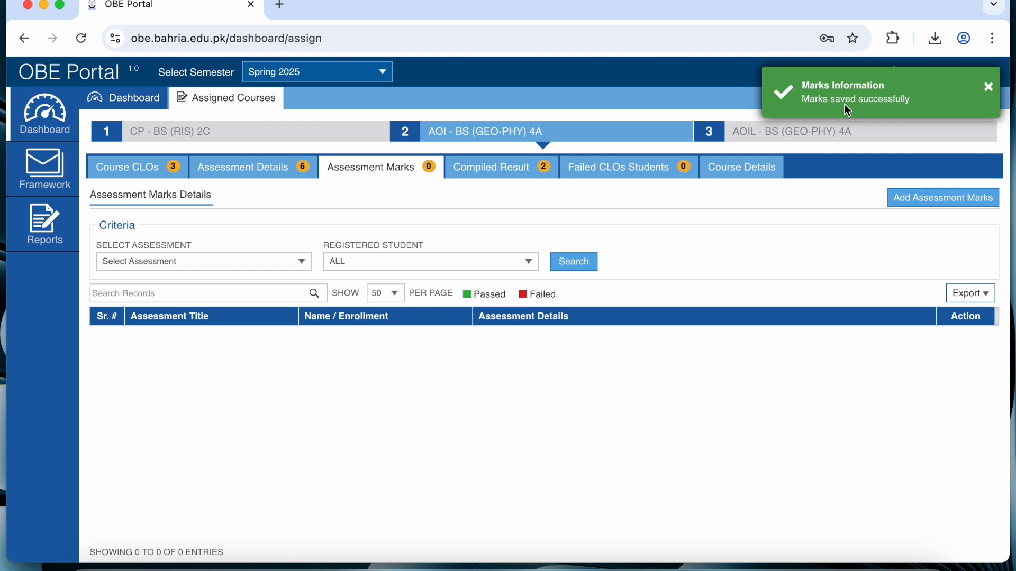
left_click(496, 169)
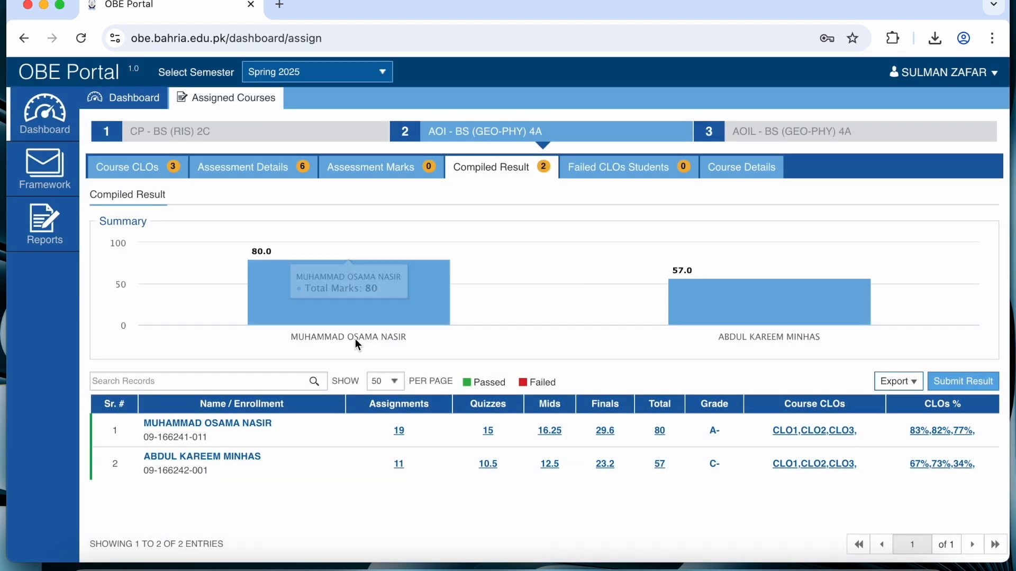
mouse_move(722, 323)
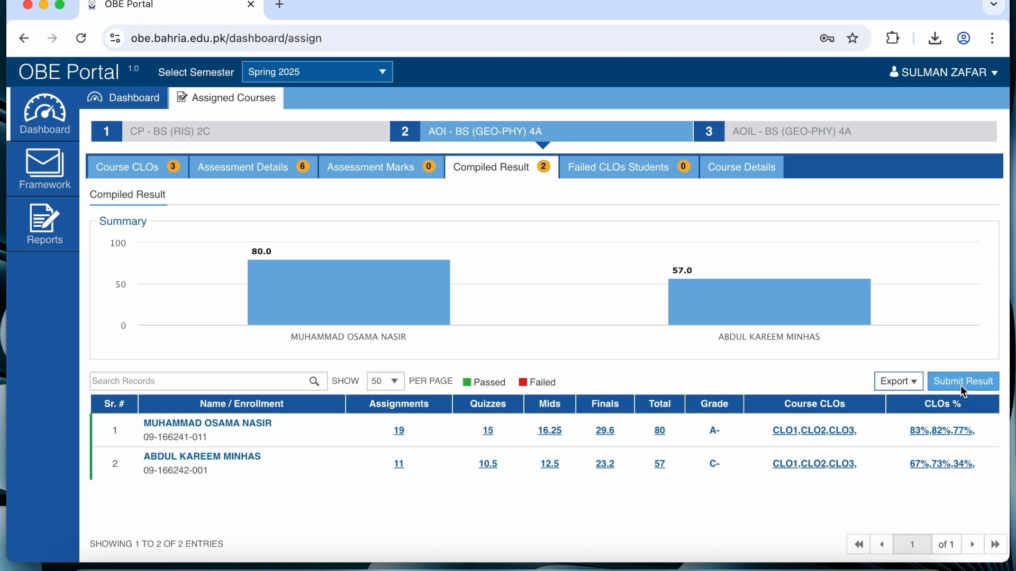
- Check the students' total marks in the compiled summary chart and the attainment figures under Course CLOs and Assessment Details
mouse_move(748, 306)
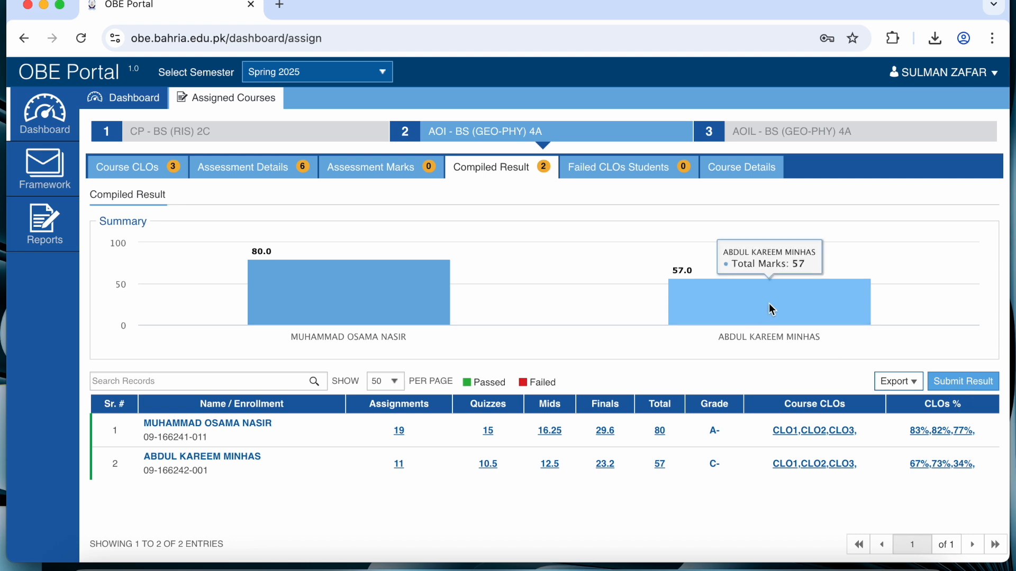
mouse_move(354, 291)
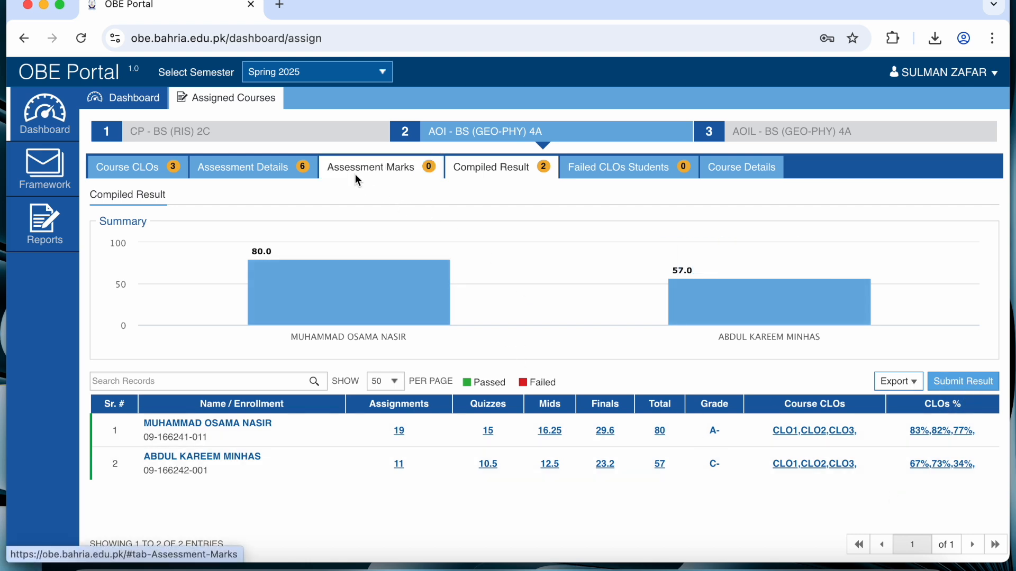
left_click(136, 170)
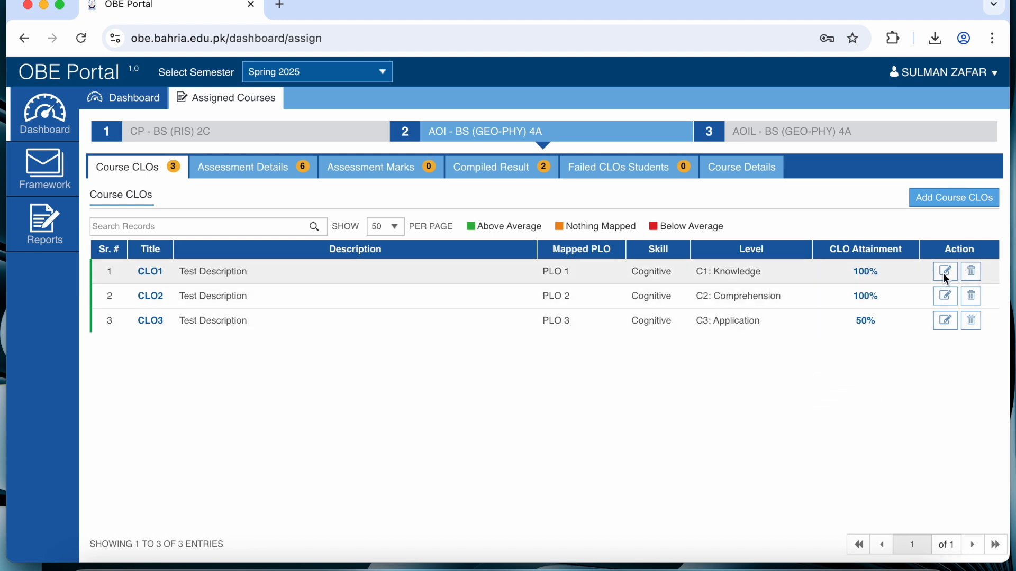
left_click(276, 168)
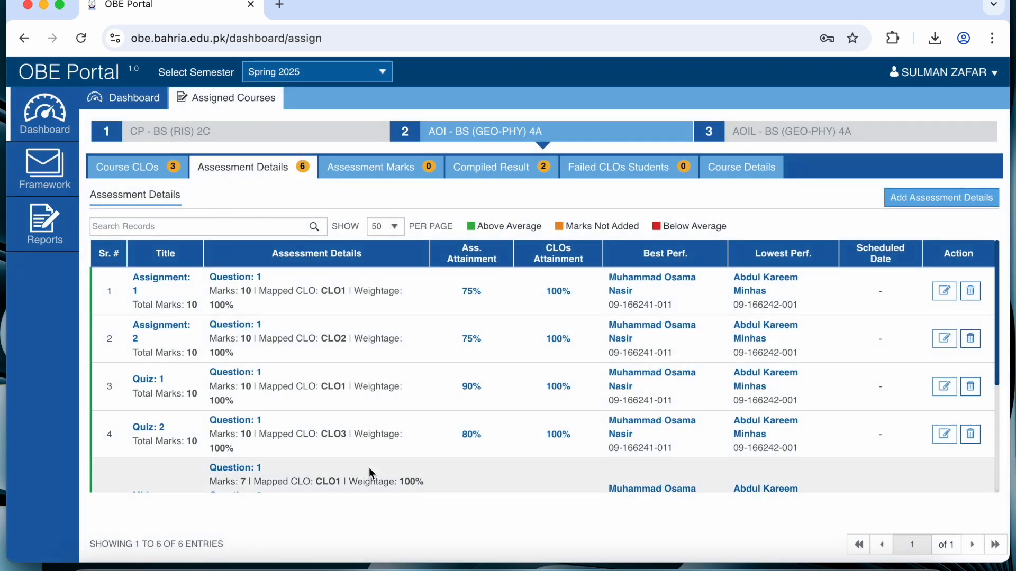
left_click(139, 169)
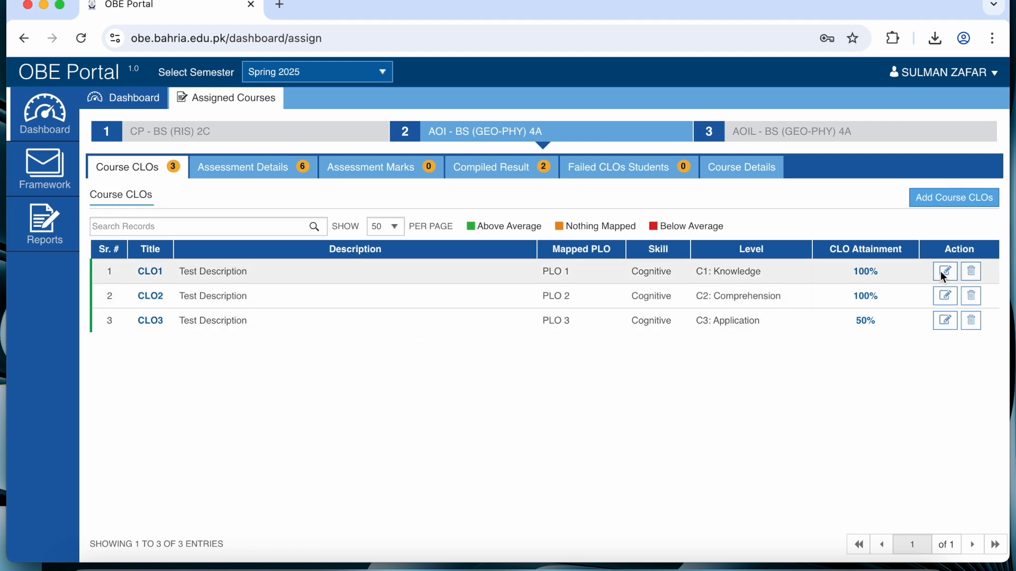
left_click(245, 168)
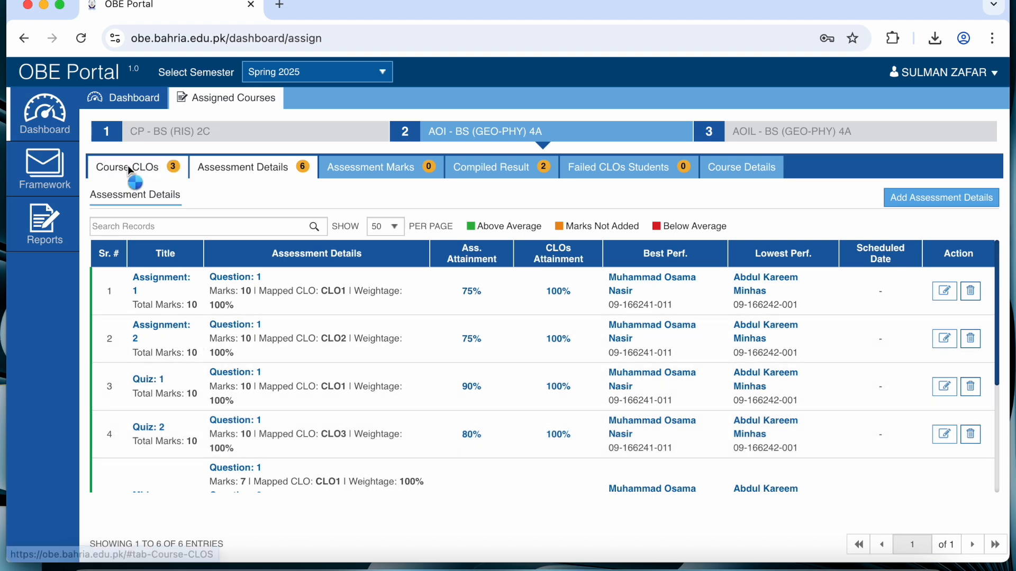
left_click(128, 166)
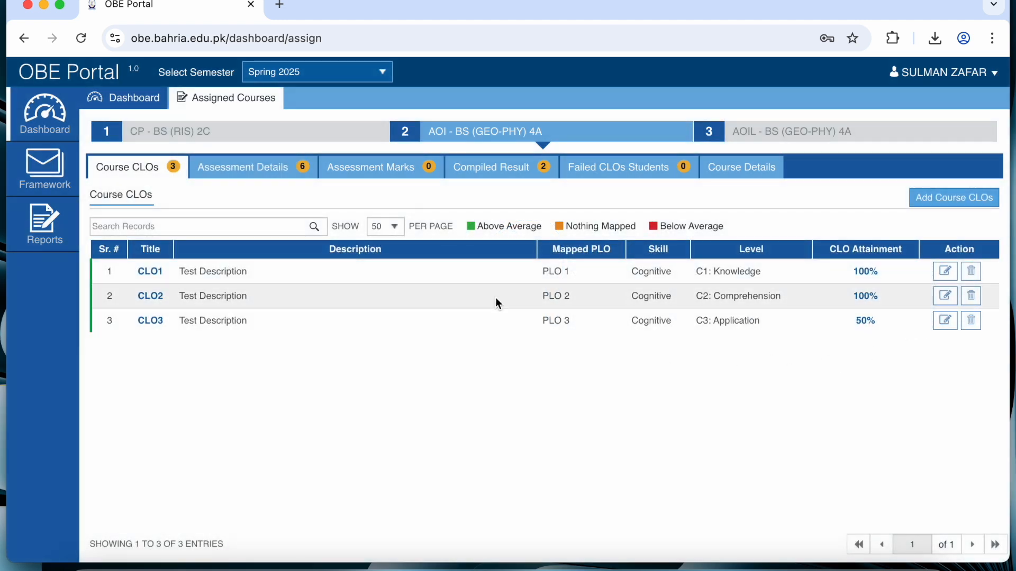
- Review the compiled result, failed-CLO students and course details, and reopen the AOI - BS (GEO-PHY) 4A course after viewing CP - BS (RIS) 2C
left_click(623, 169)
left_click(485, 166)
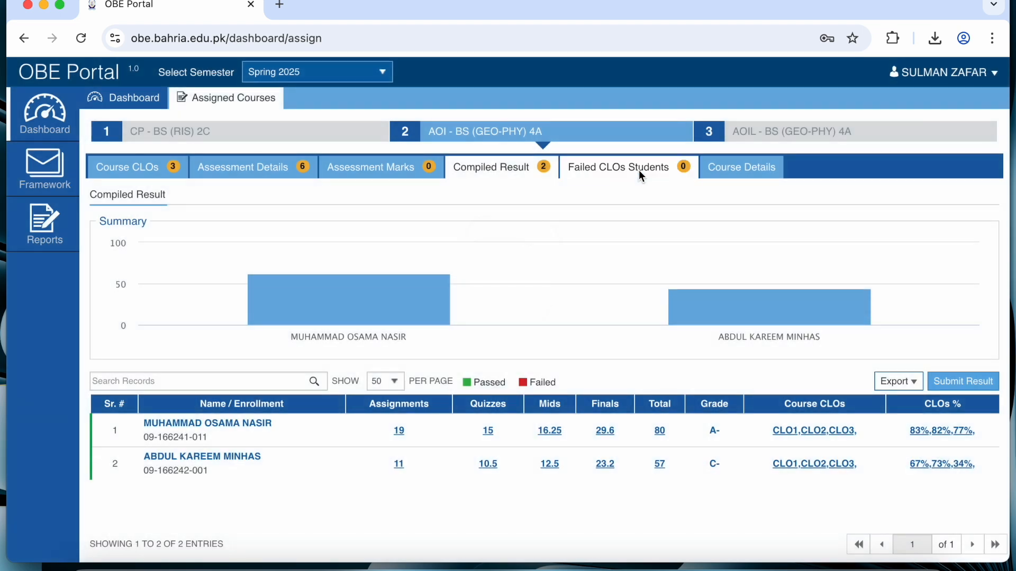
left_click(639, 170)
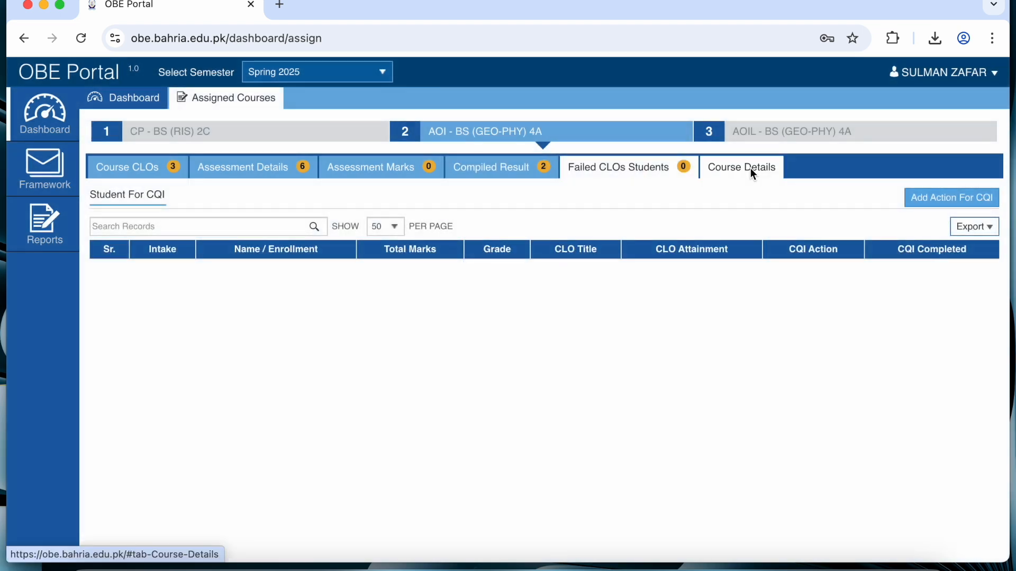
left_click(750, 168)
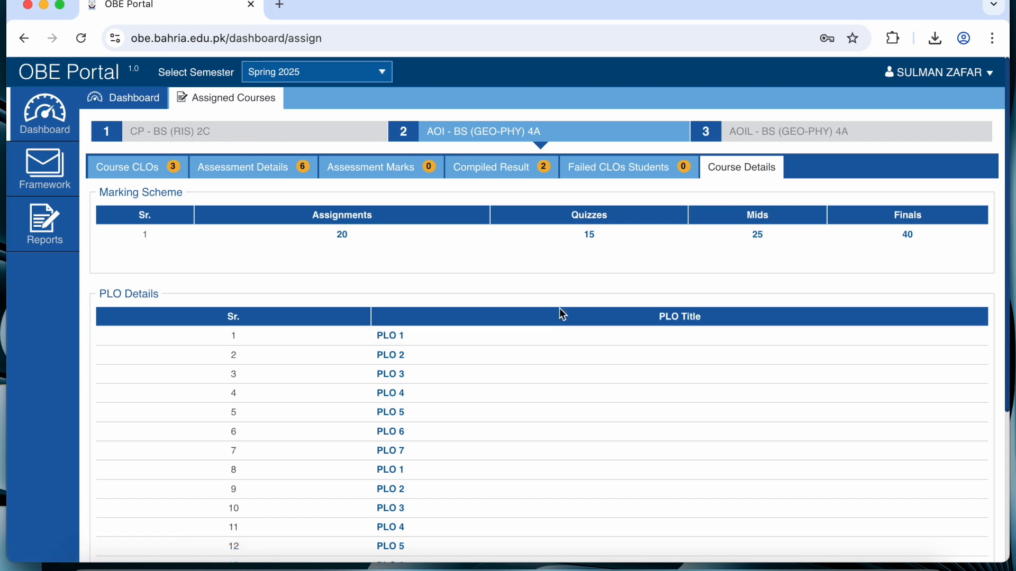
left_click(242, 129)
left_click(555, 132)
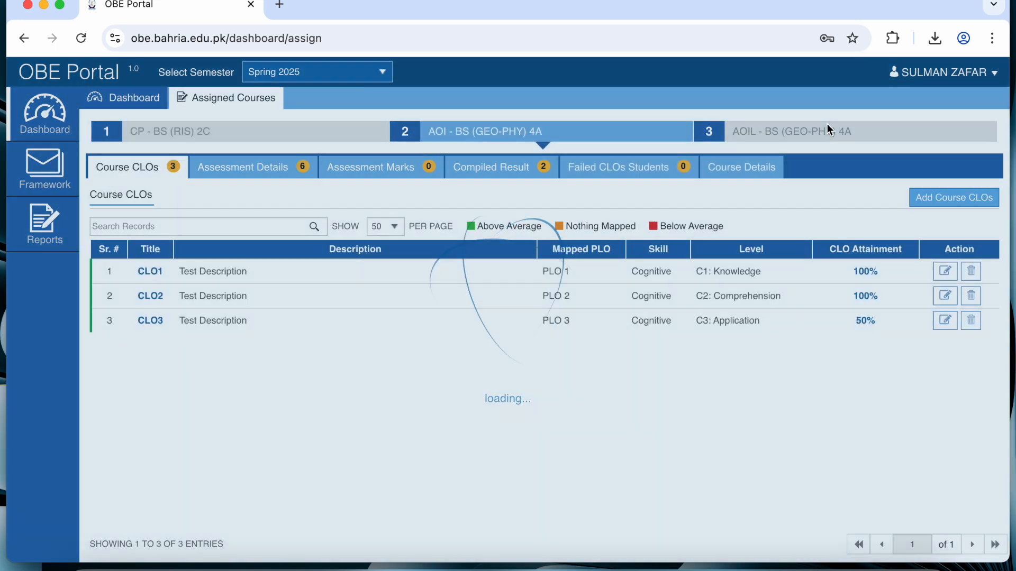